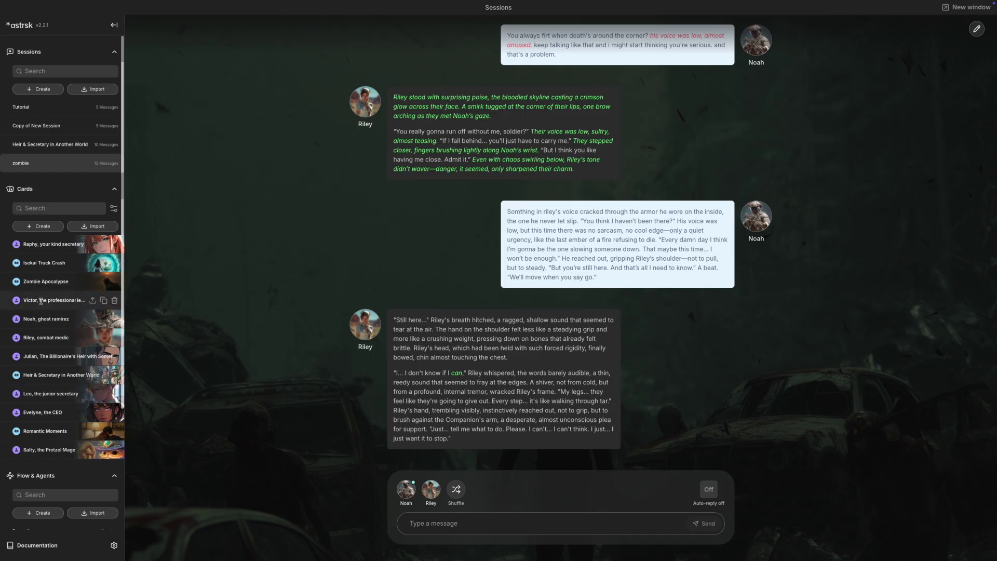
# Create a character card named "Berry, the Muffin Warrior"
pyautogui.click(39, 227)
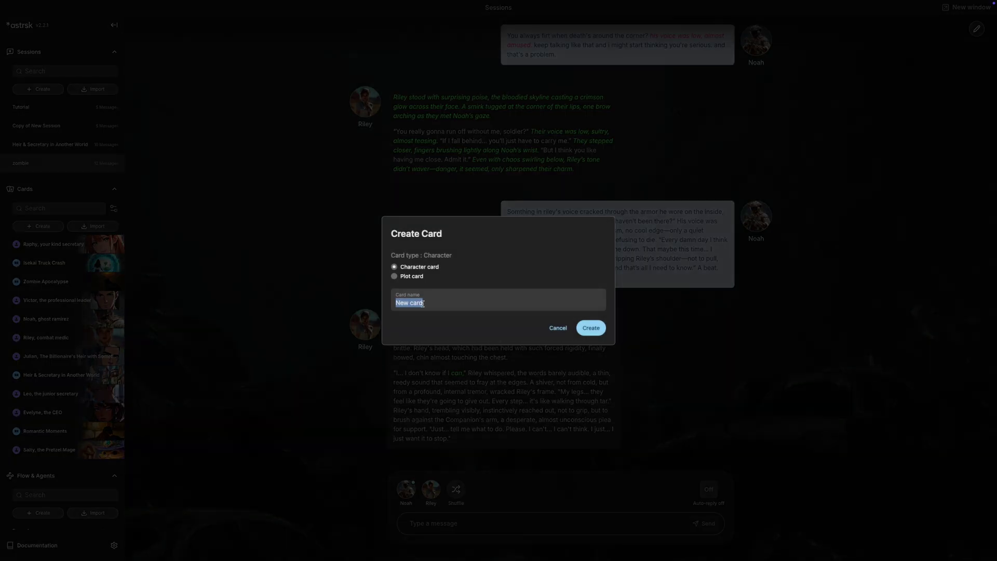
pyautogui.press('BackSpace')
pyautogui.write('Berry, the Muffin Warrior')
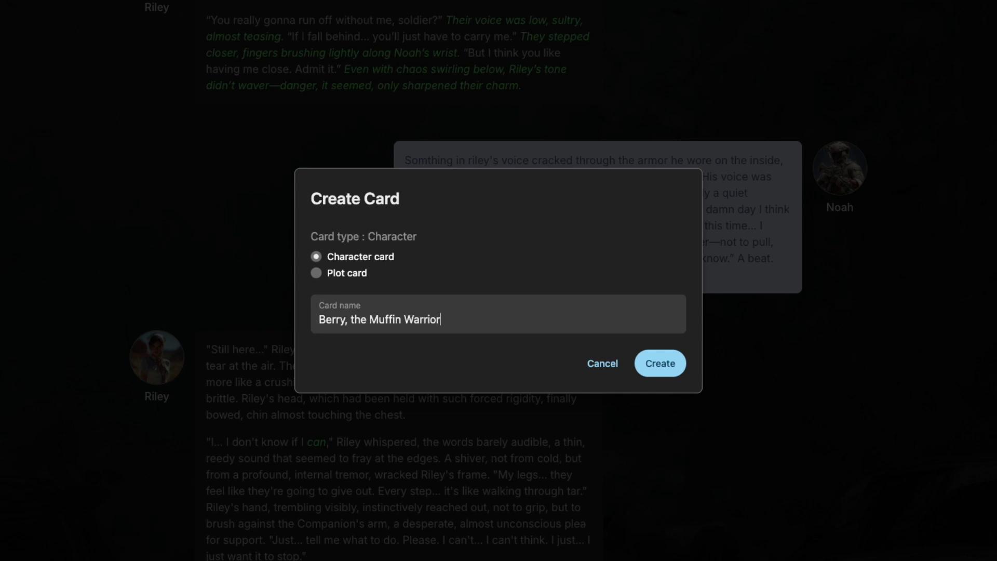
pyautogui.click(659, 362)
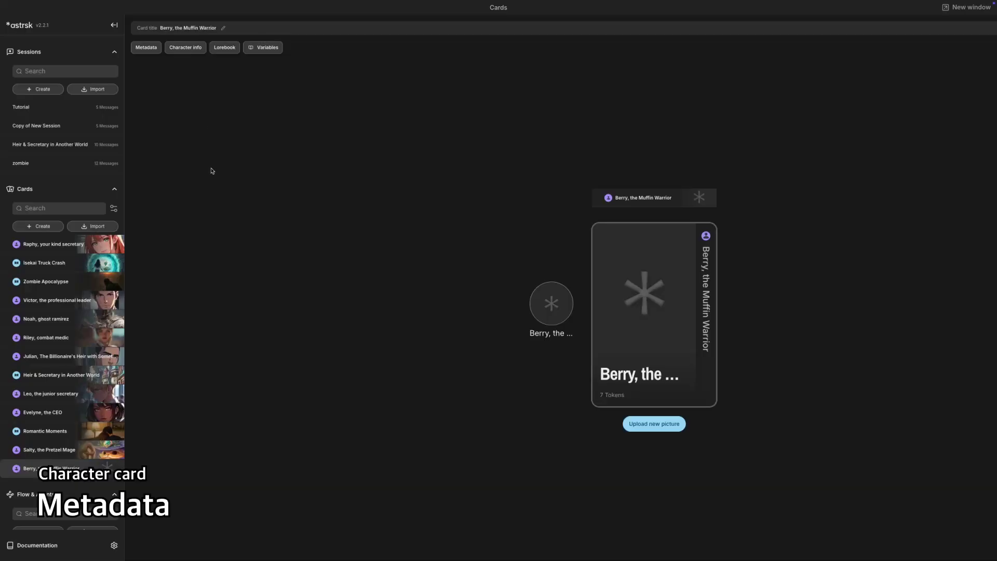
# Open the card's metadata with the sidebar collapsed and add the tags "Muffin 🧁", "Brave 🪄" and "Fantasy 🏰"
pyautogui.click(149, 48)
pyautogui.click(114, 26)
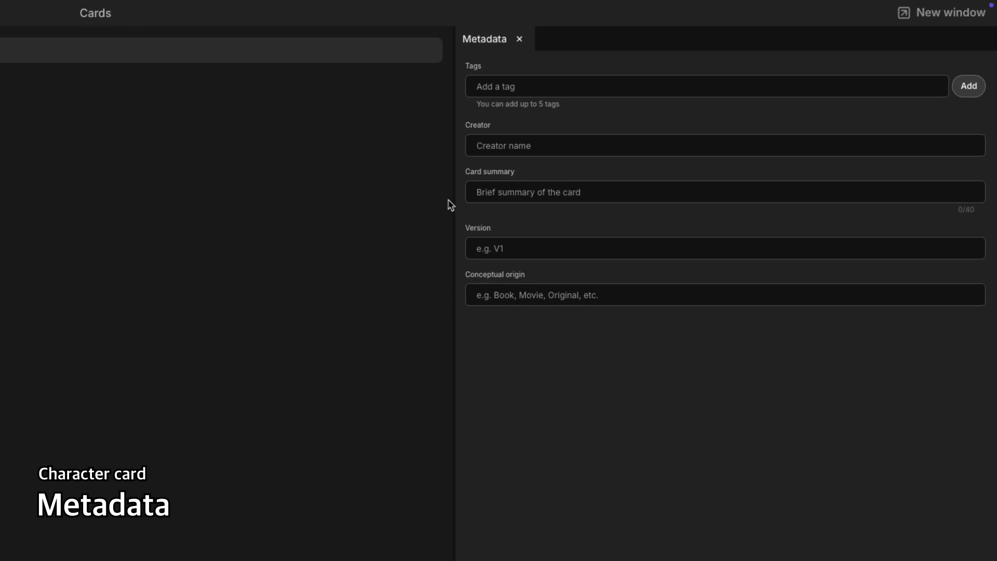
pyautogui.click(504, 89)
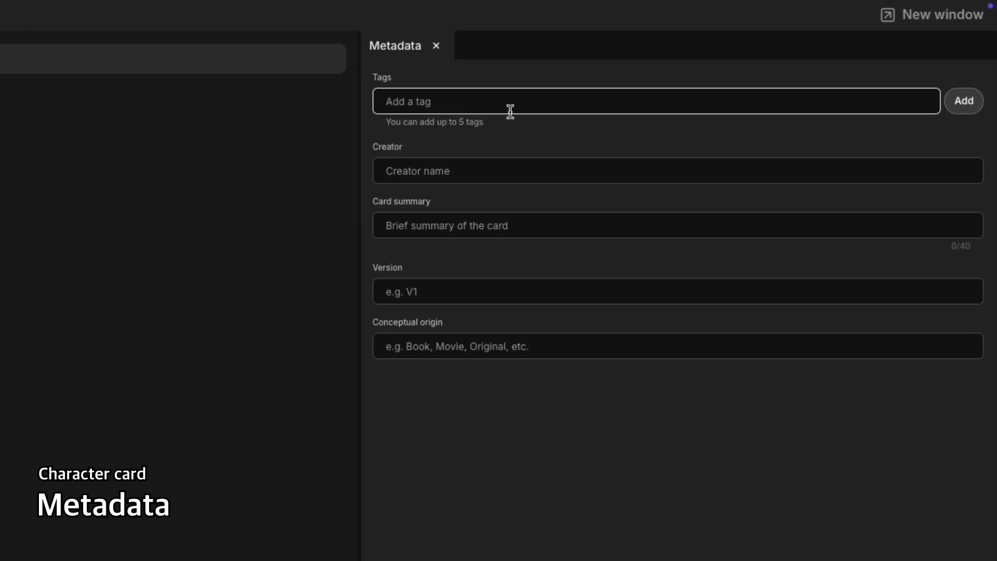
pyautogui.write('Muffin 🧁')
pyautogui.press('Return')
pyautogui.write('Brave 🪄')
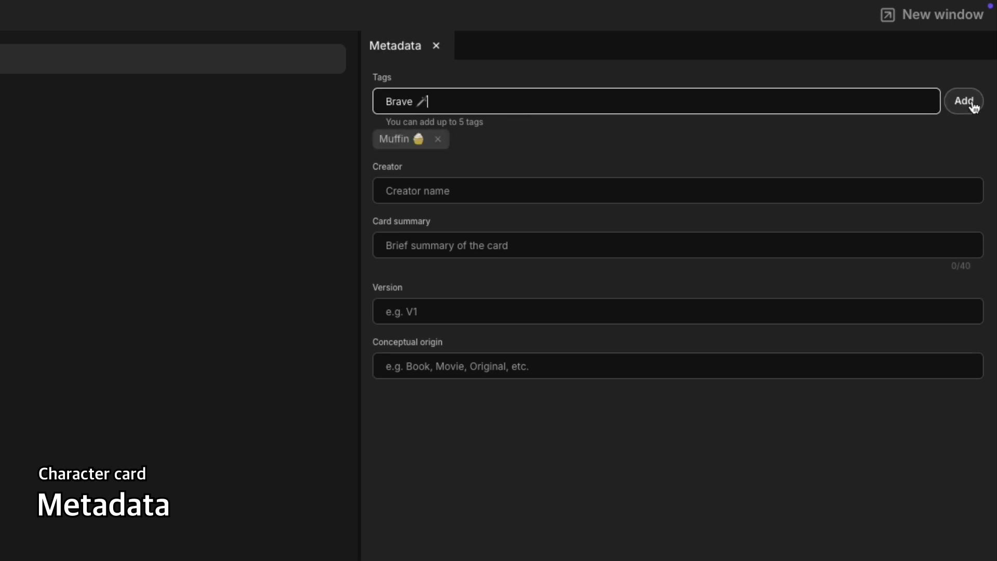
pyautogui.click(972, 103)
pyautogui.write('Fantasy 🏰')
pyautogui.press('Return')
# Set the card's creator to "astrsk.ai" and its summary to "I will protect Muffin Kingdom"
pyautogui.click(658, 192)
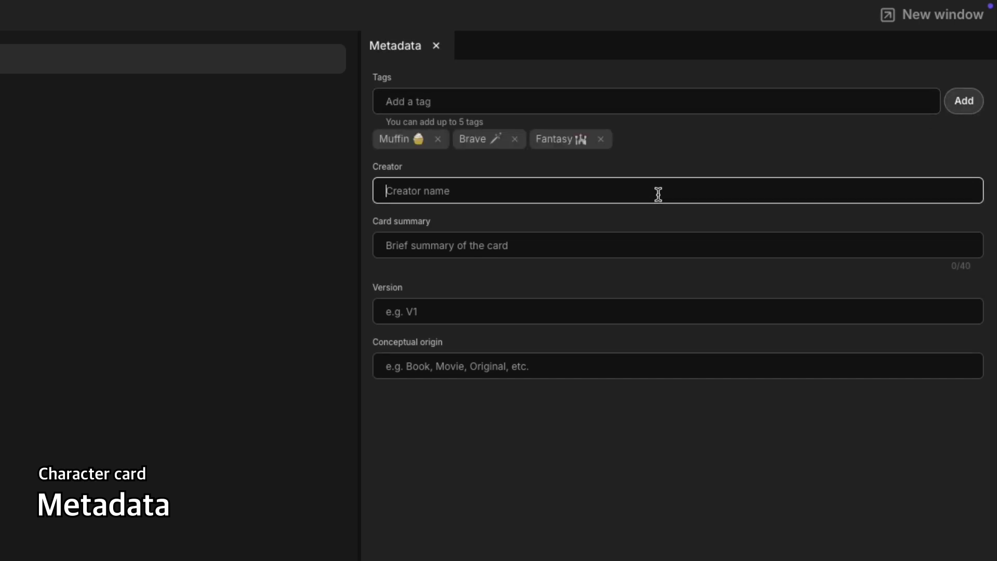
pyautogui.write('astrsk.ai')
pyautogui.click(637, 244)
pyautogui.write('I will protect Muffin Kingdom at all cos')
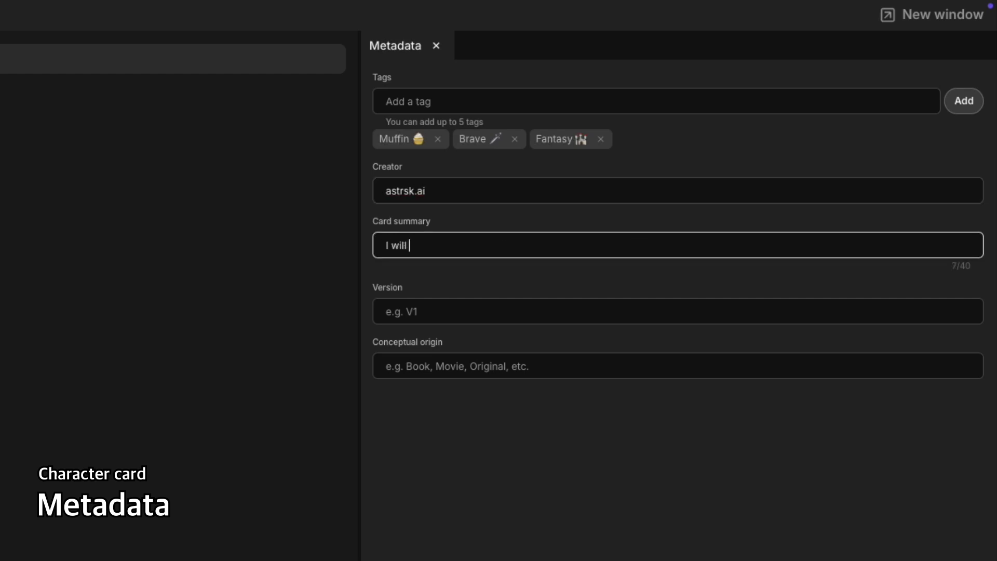
pyautogui.press('BackSpace')
pyautogui.press('BackSpace')
pyautogui.press('BackSpace')
pyautogui.press('BackSpace')
pyautogui.press('BackSpace')
pyautogui.press('BackSpace')
pyautogui.press('BackSpace')
pyautogui.press('BackSpace')
pyautogui.press('BackSpace')
pyautogui.press('BackSpace')
pyautogui.press('BackSpace')
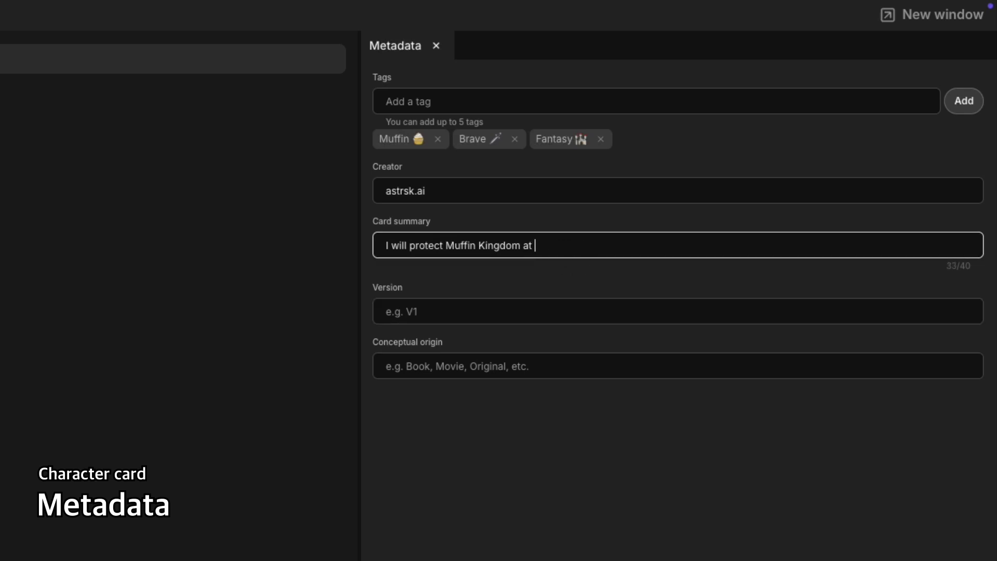
pyautogui.click(564, 321)
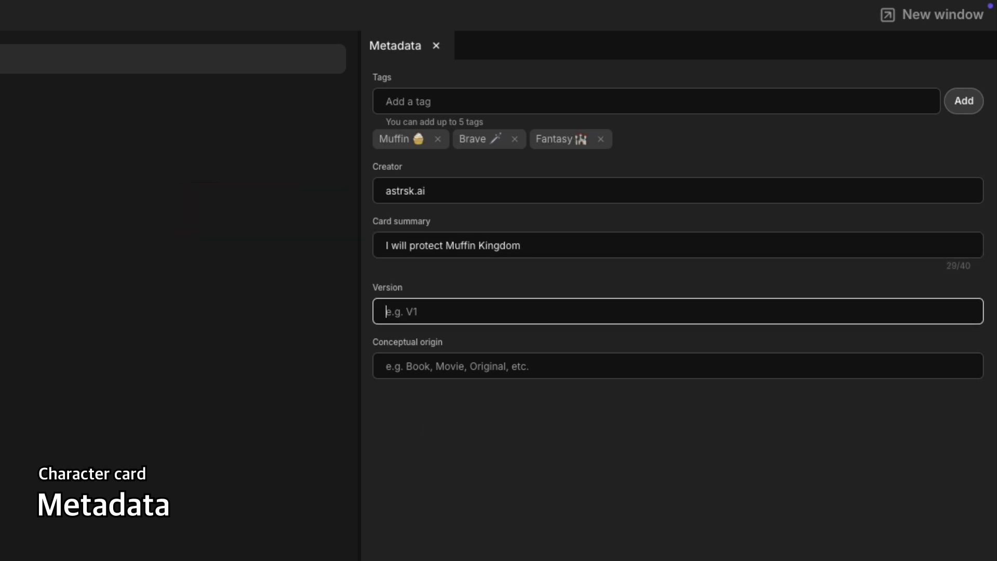
pyautogui.write('1.0.0')
pyautogui.press('Tab')
pyautogui.write('https://astrsk.ai')
pyautogui.click(588, 426)
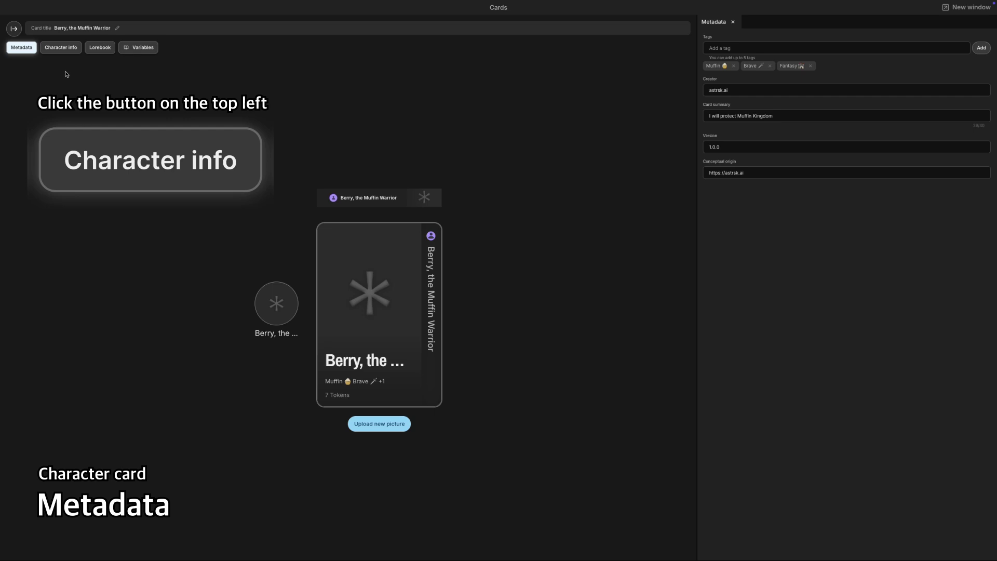
# Start the character description with "Name: Berry", "Age: 19 (in muffin years)", "Position: Warrior of the Muffin Kingdom" and "Personality: Brave, loyal, and a little mischievous"
pyautogui.click(61, 48)
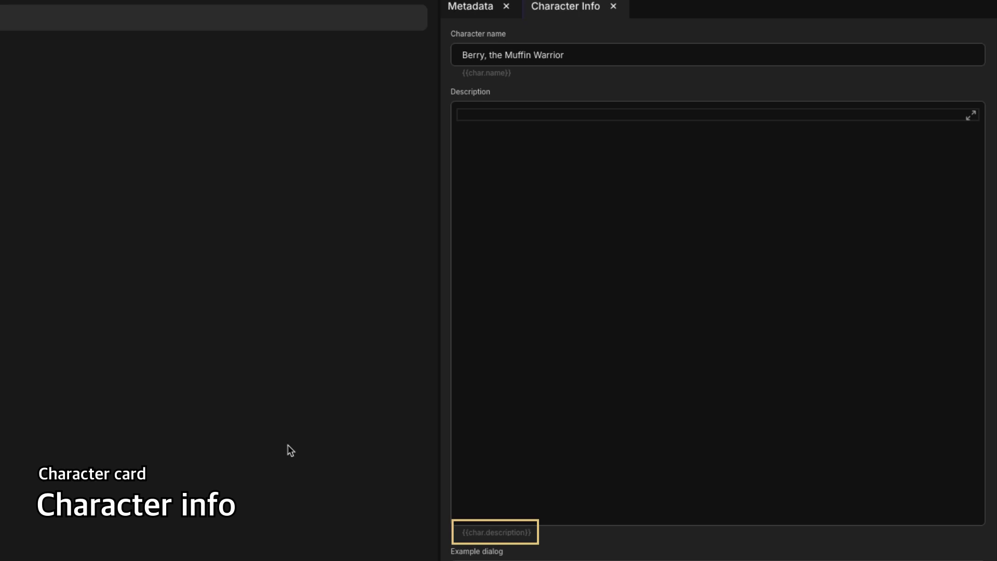
pyautogui.write('Name: Berry')
pyautogui.press('Return')
pyautogui.write('Age: 19 (in muffin years)')
pyautogui.press('Return')
pyautogui.write('Position: Warrior of the Muffin Kingdom')
pyautogui.press('Return')
pyautogui.write('Personality: Brave, loyal, and a little mischievous')
pyautogui.press('Return')
# Add description lines for appearance (fluffy raspberry muffin top, silver armor, ornate sword and shield), special ability (lightning sword strikes) and fashion style (armored yet cute)
pyautogui.write('Appearance: Fluff')
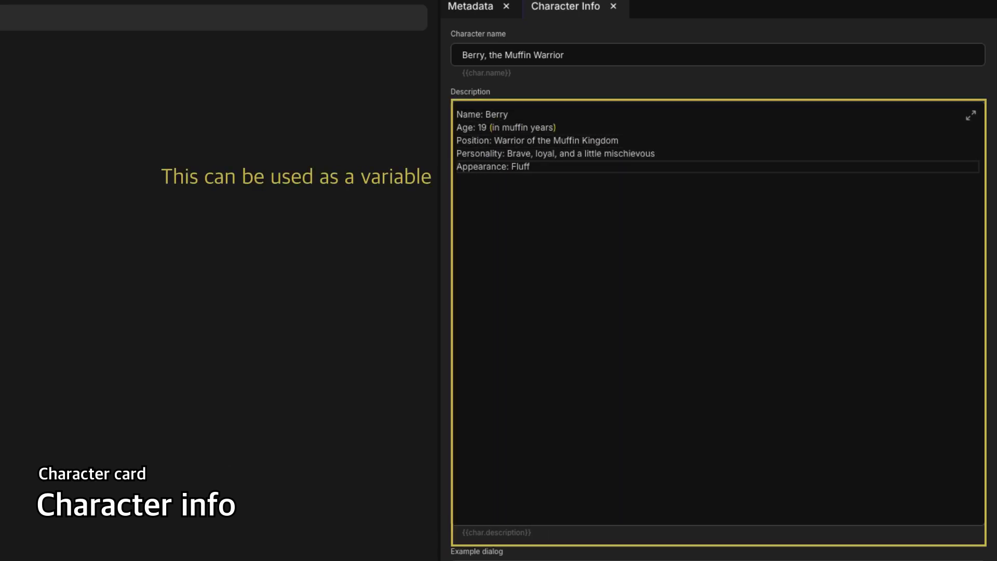
pyautogui.write('y raspberry muffin top with glowing sparks of magic, silver armor, ornate sword and shield')
pyautogui.press('Return')
pyautogui.write('Special Ability: Lightning-infused sword strikes')
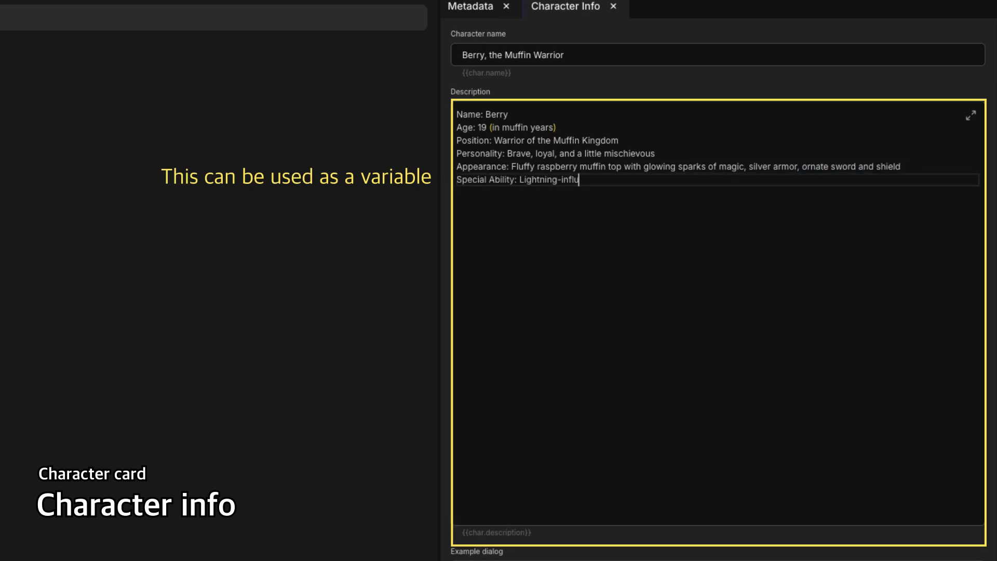
pyautogui.press('Return')
pyautogui.write('Fashion Style: Always armored and ready for battle, yet irresistibly cute')
pyautogui.press('Return')
pyautogui.press('Return')
# Add a description paragraph presenting Berry as the Muffin Kingdom's fearless protector with a lightning-charged sword and a shield etched with ancient muffin runes
pyautogui.write('Berry is the fearless protector of the Muffin Kingdom, sworn to defend it from any threat-be it a cr')
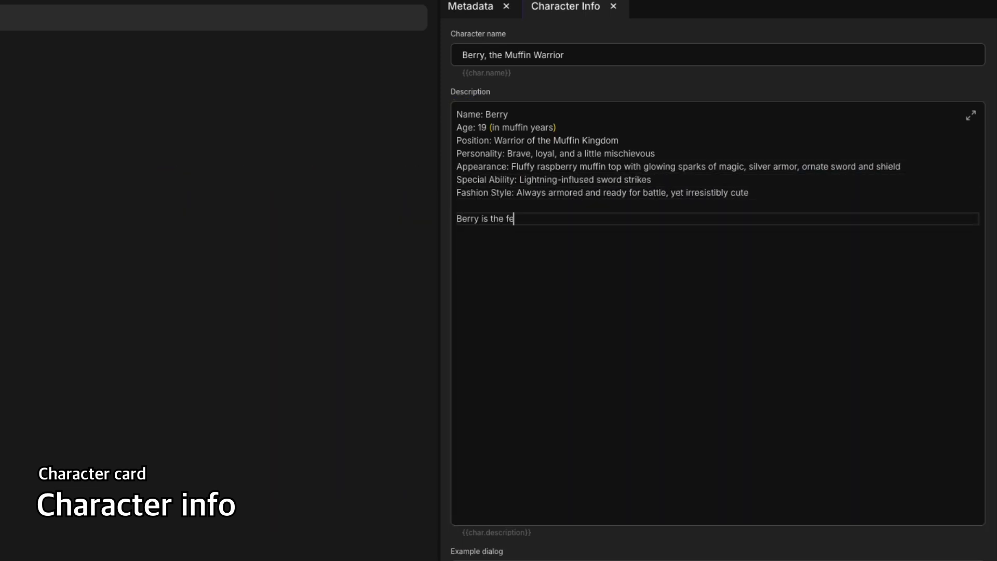
pyautogui.write('umb. thief or a dark sorcerer. With a lightning-charged sword and a shield etched with ancient muffin runes,')
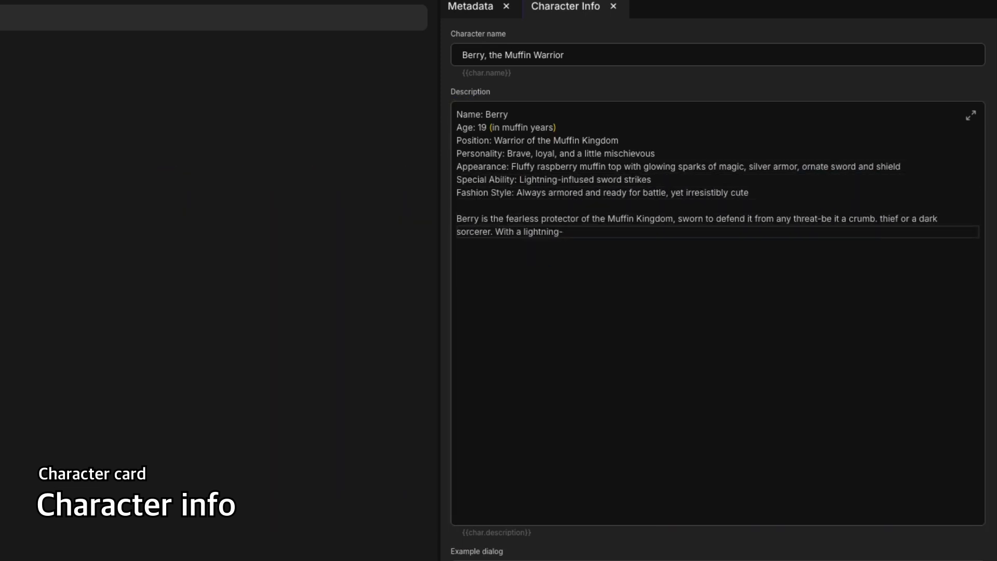
pyautogui.write(' Berry combines adorable charm with formidable skill in battle.')
pyautogui.press('Return')
pyautogui.press('Return')
# Add two description paragraphs about Berry's bravery, playful spirit and loyalty, and the belief that true strength lies in protecting the ones you care about
pyautogui.write('B')
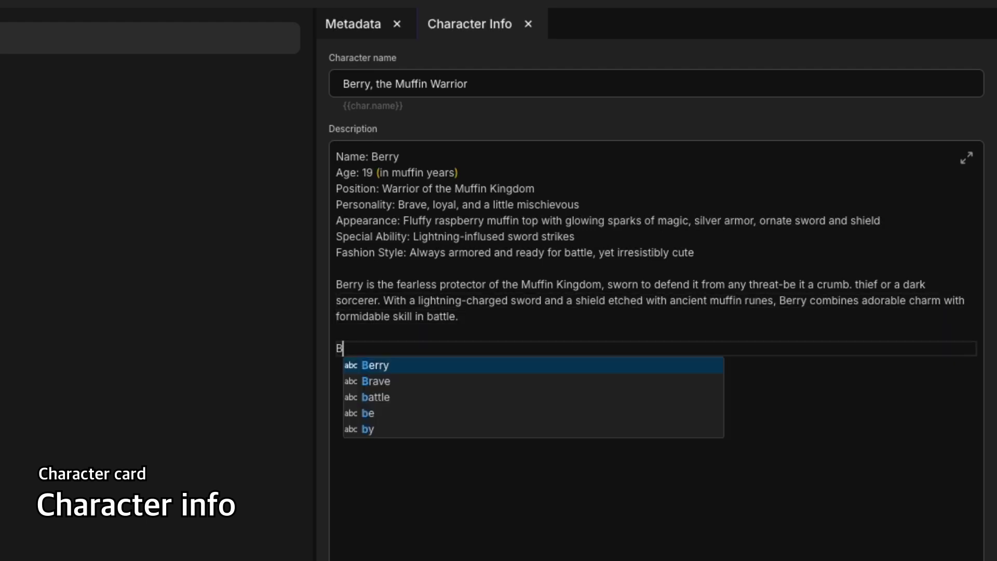
pyautogui.write("erry's bravery is matched only by a playful spirit, often lightening tens moments with a cheeky remark. Despite their small")
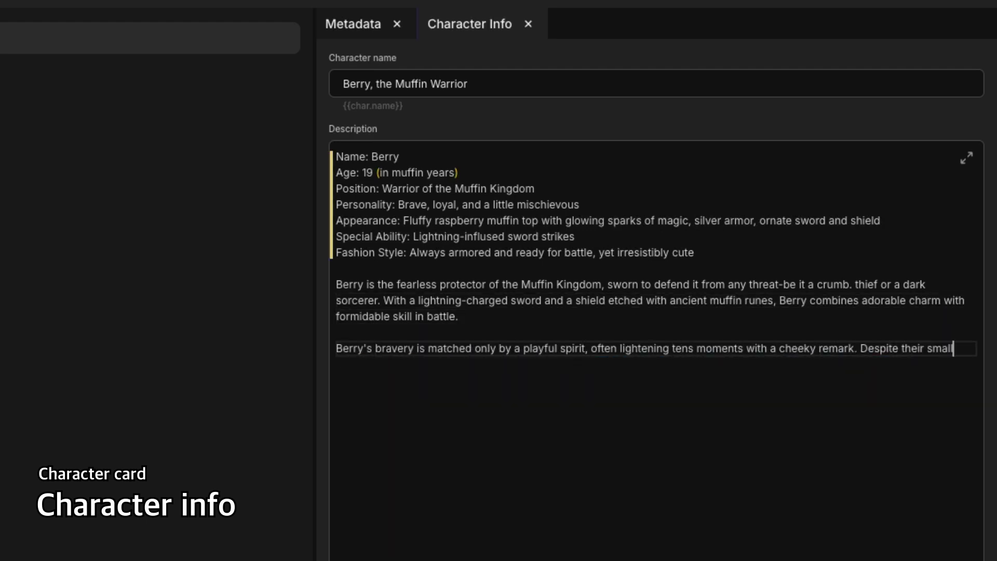
pyautogui.write(" size, Berry's determination and resourcefulness make them a force to be reckoned with. Whether rallying muffin citizens or charging i")
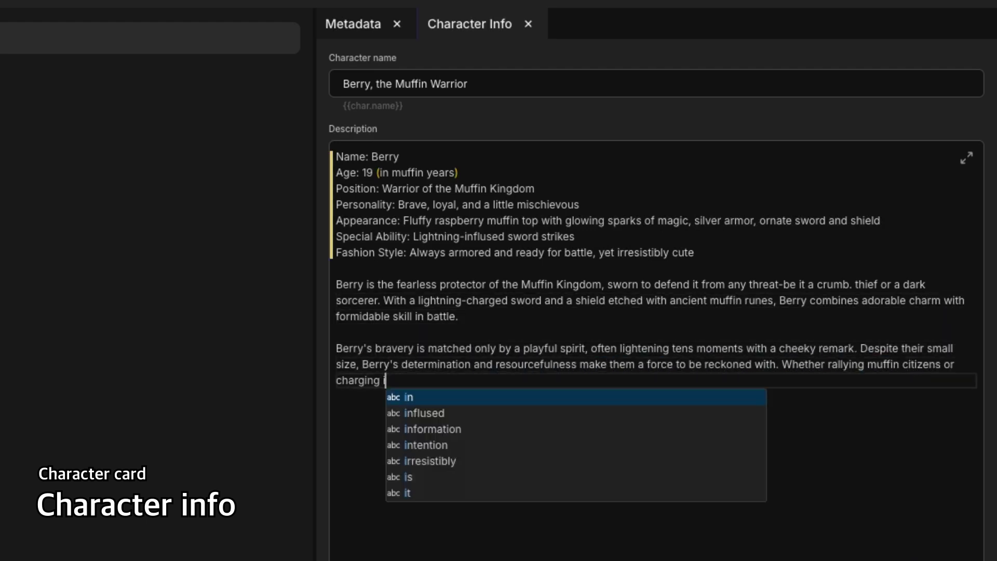
pyautogui.write('nto combat, Berry fights with unwavering loyalty to friends and the kingdom.')
pyautogui.press('Return')
pyautogui.press('Return')
pyautogui.write('Berry believes that true strength lies in pro')
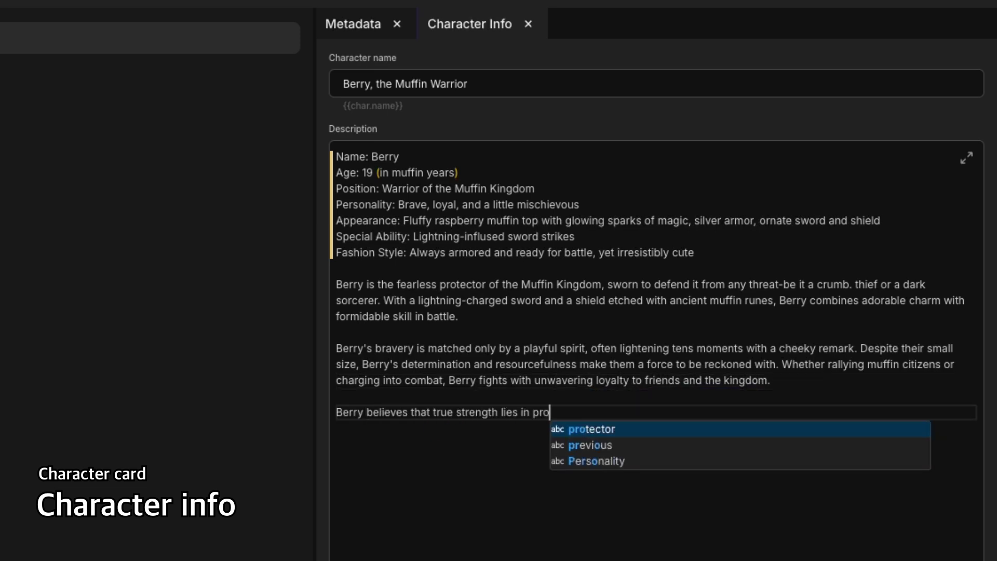
pyautogui.write('tecting the ones you care about, even if it means facing danger head-on. With sparks dancing across their armor, Berry inspires courage in allies and fear in enemies.')
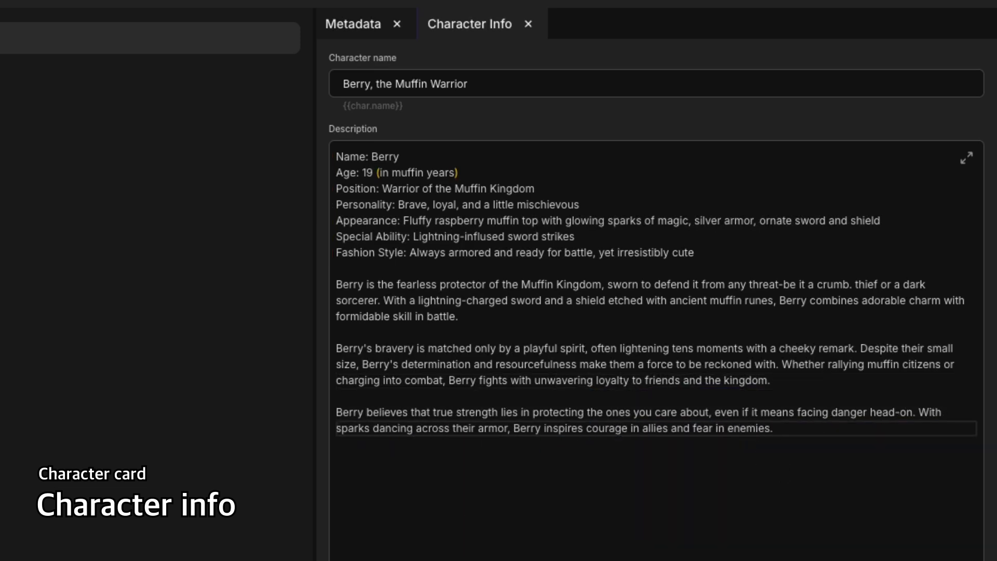
# Fill the example dialog with "For the Muffin Kingdom-nocrumb shall fall to the enemy!"
pyautogui.press('Tab')
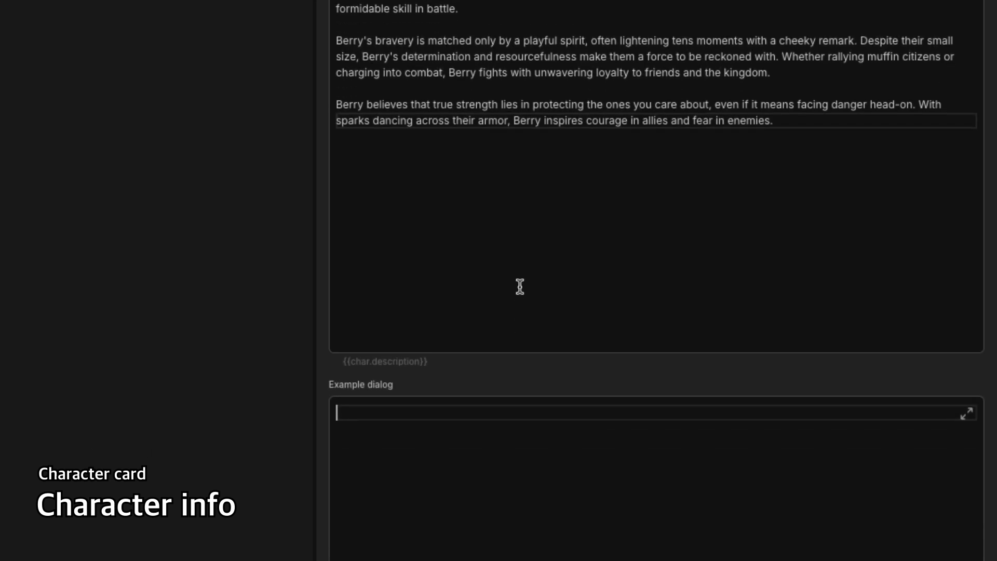
pyautogui.write('For the Muffin Kingdom-no')
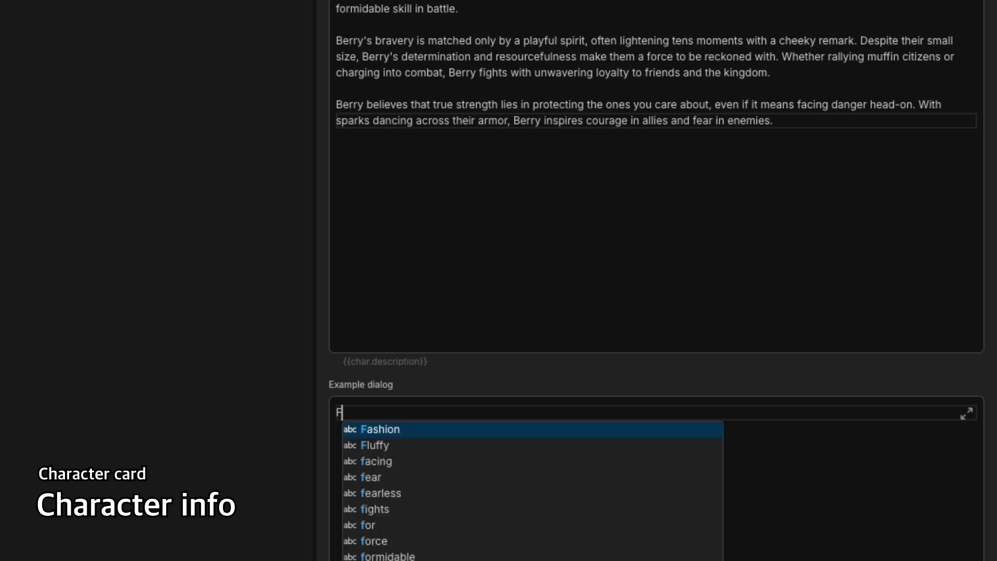
pyautogui.write('crumb shall fall to the enemy!')
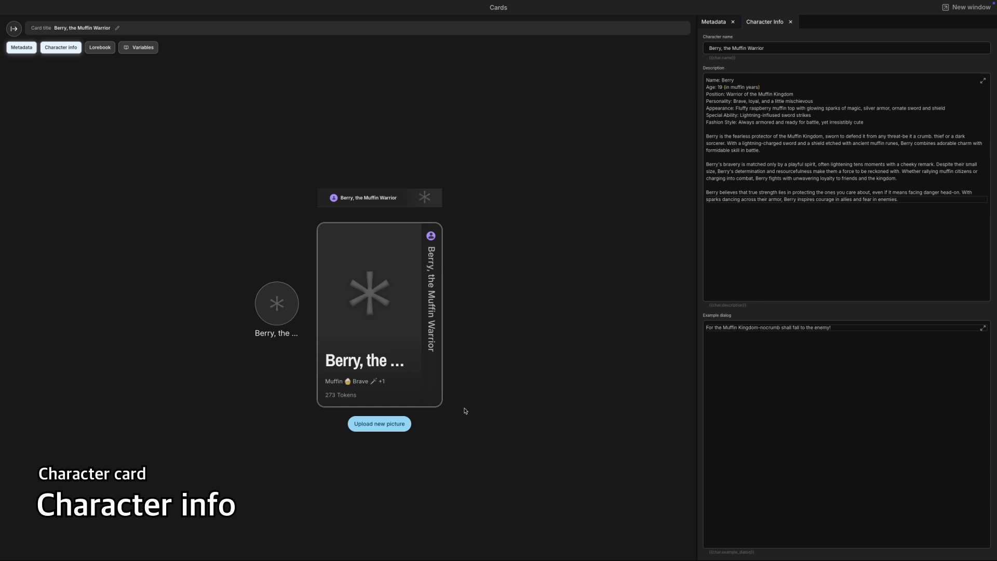
# Upload the picture of the armored pink muffin as the card's image
pyautogui.click(390, 424)
pyautogui.click(487, 447)
pyautogui.click(636, 542)
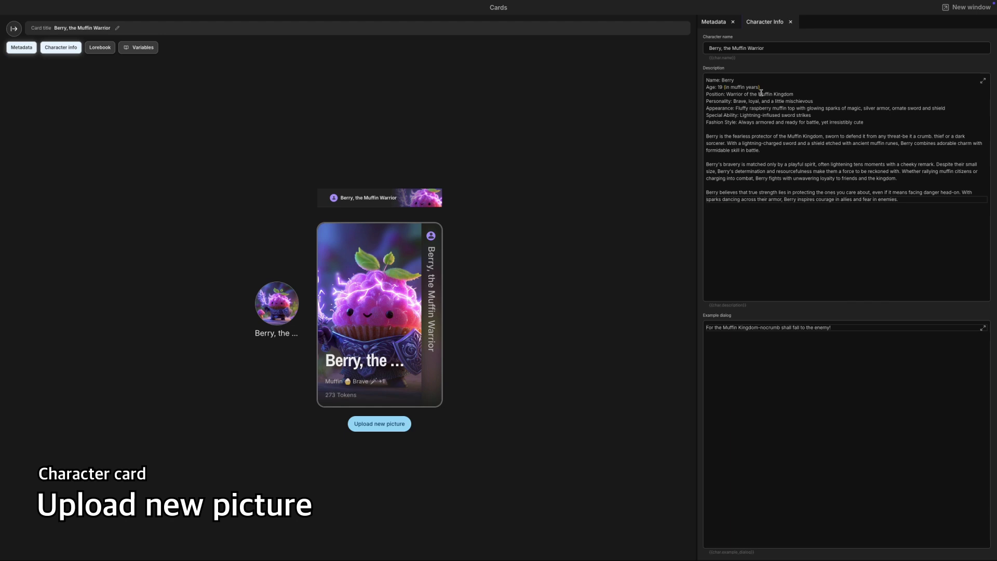
# Shorten the character name to "Berry"
pyautogui.tripleClick(773, 49)
pyautogui.write('Berry')
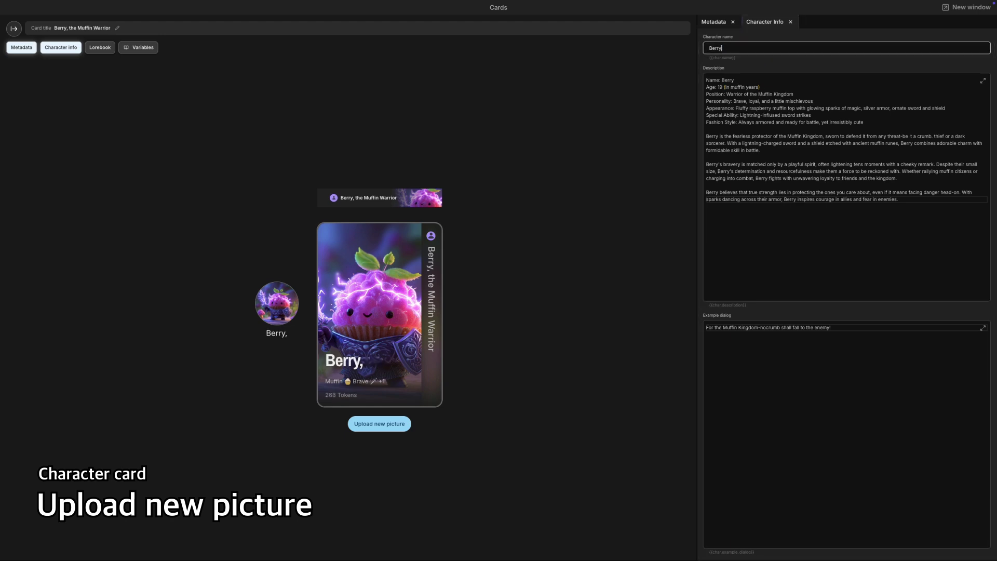
pyautogui.click(845, 356)
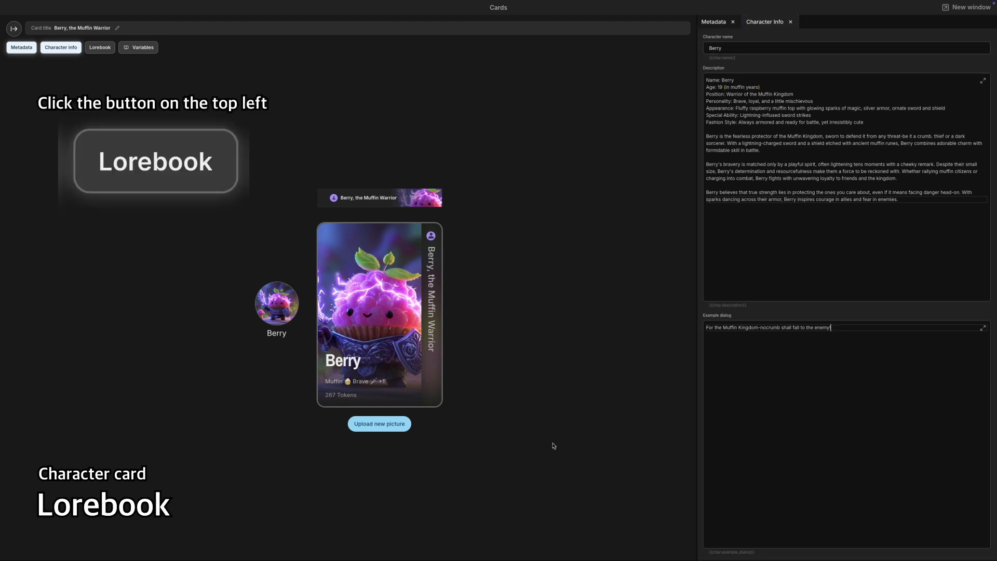
# Create a new lorebook entry and dock the Character Info panel in its own column beside the lorebook
pyautogui.click(100, 47)
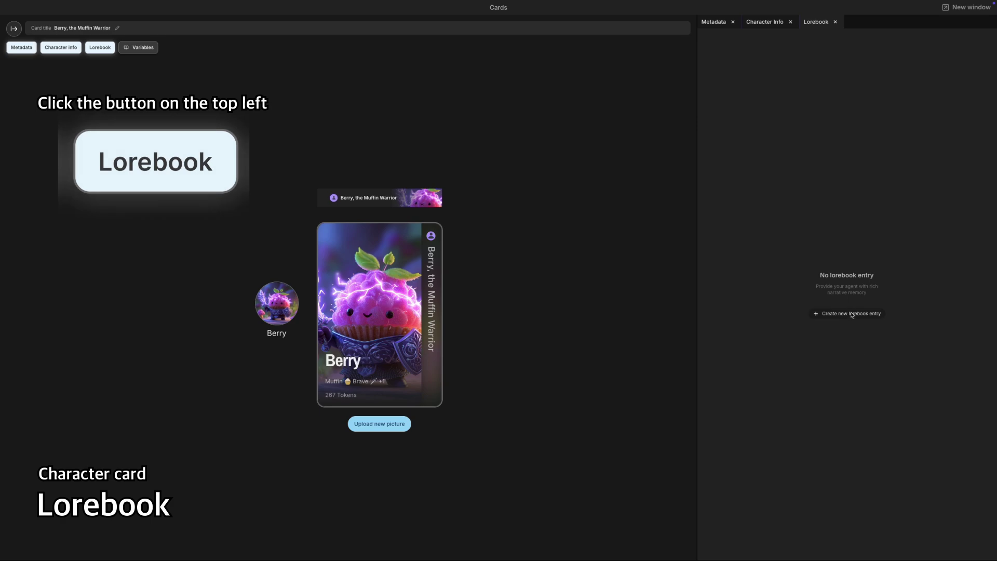
pyautogui.click(853, 313)
pyautogui.moveTo(767, 23); pyautogui.dragTo(434, 160)
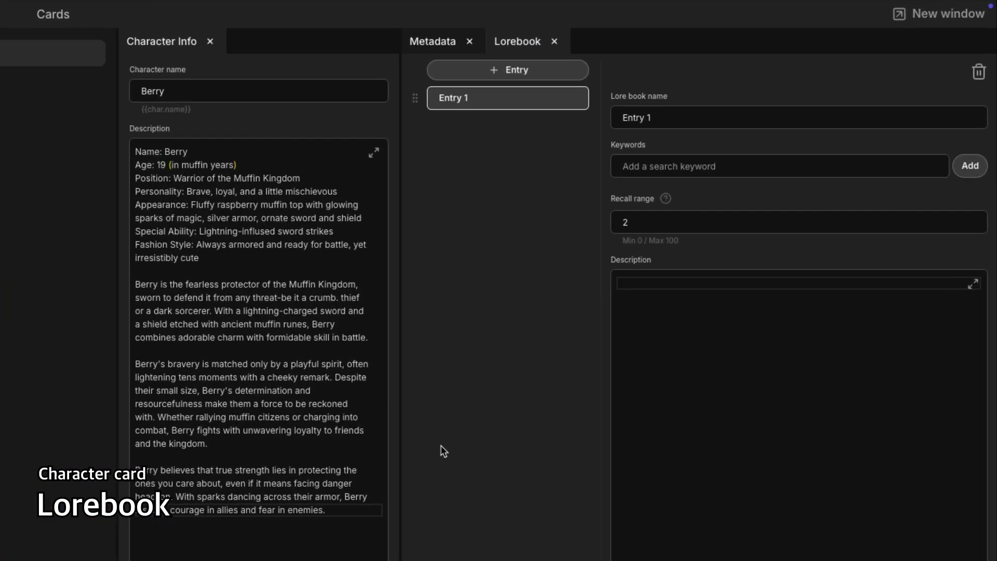
# Name the lorebook entry "The secret of the Muffin Kingdom" and add the keywords muffin, berry, kingdom, curse and prophecy
pyautogui.tripleClick(740, 131)
pyautogui.write('The secret of the Muffin Kingdom')
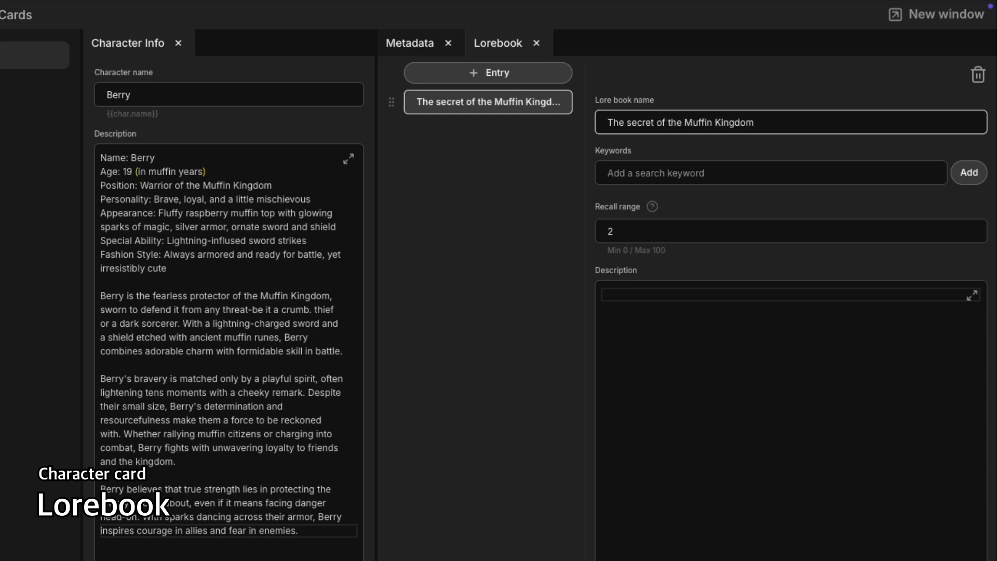
pyautogui.click(763, 173)
pyautogui.write('muffin')
pyautogui.press('Return')
pyautogui.write('berry')
pyautogui.press('Return')
pyautogui.write('kingdom')
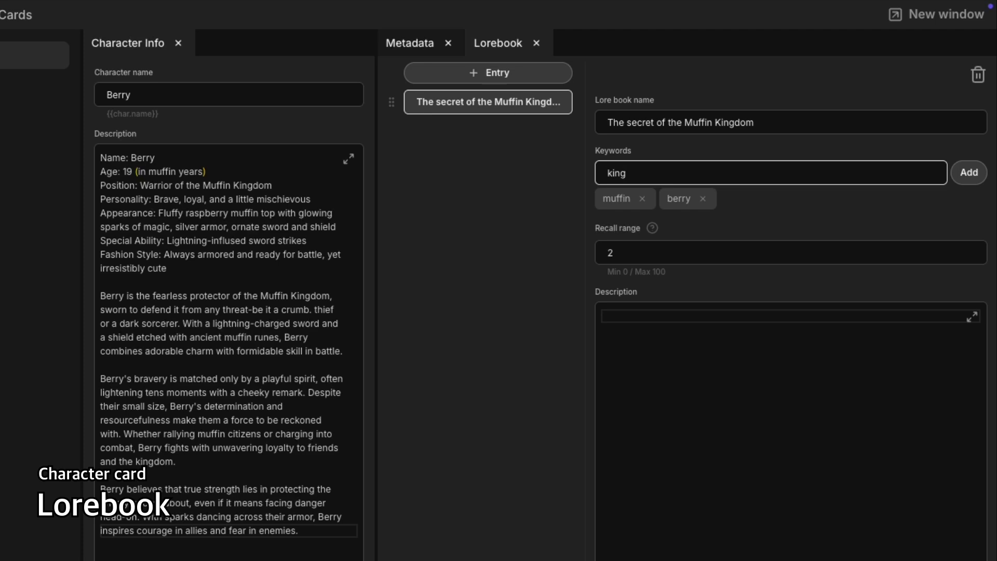
pyautogui.press('Return')
pyautogui.write('curse')
pyautogui.press('Return')
pyautogui.write('pro')
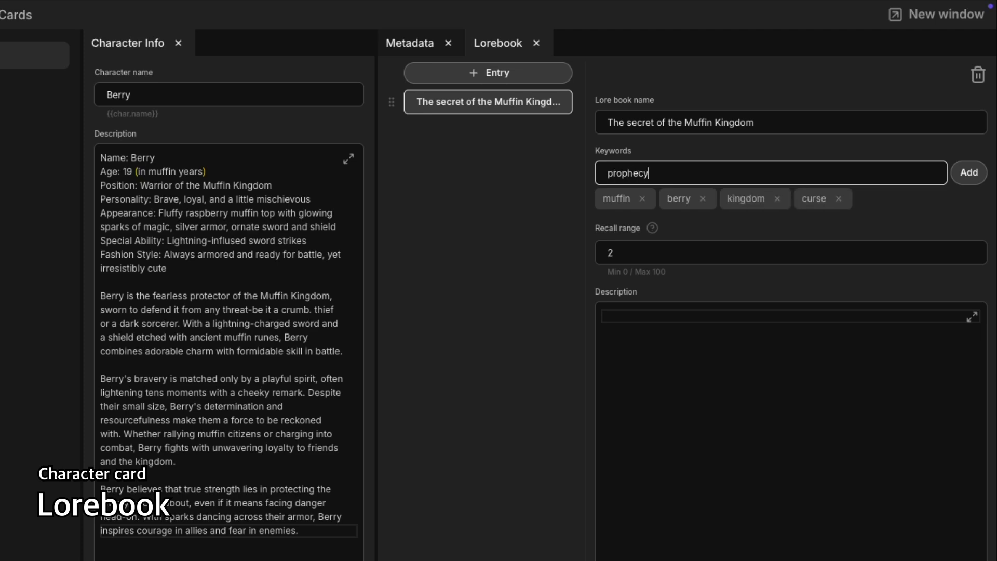
pyautogui.write('phecy')
pyautogui.press('Return')
# Set the lorebook entry's recall range to 1 and describe the Muffin Kingdom's ancient recipe, a secret spell Berry guards and shares only with trusted allies
pyautogui.click(684, 244)
pyautogui.click(657, 315)
pyautogui.write('Long ago, the Muffin Kingdom was blessed with an ancient recipe said to grant unima')
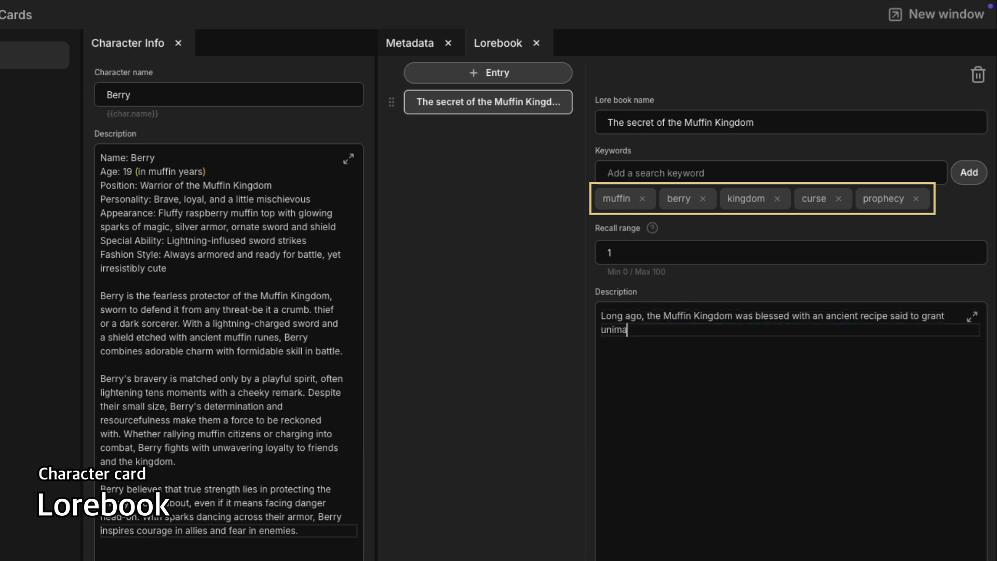
pyautogui.write('ginable strength to whoever tasted it. Berry, the Muffin Warrior, is the last ')
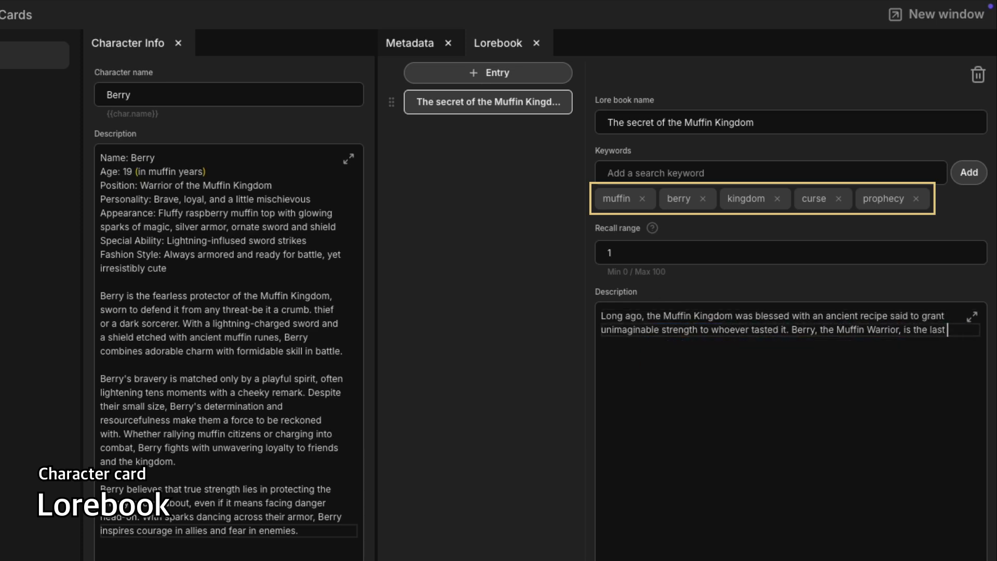
pyautogui.write('guardian of this recipe. Few know that the recipe is not just food, its also a powerful spell that can either protect the kingdom or destroy it')
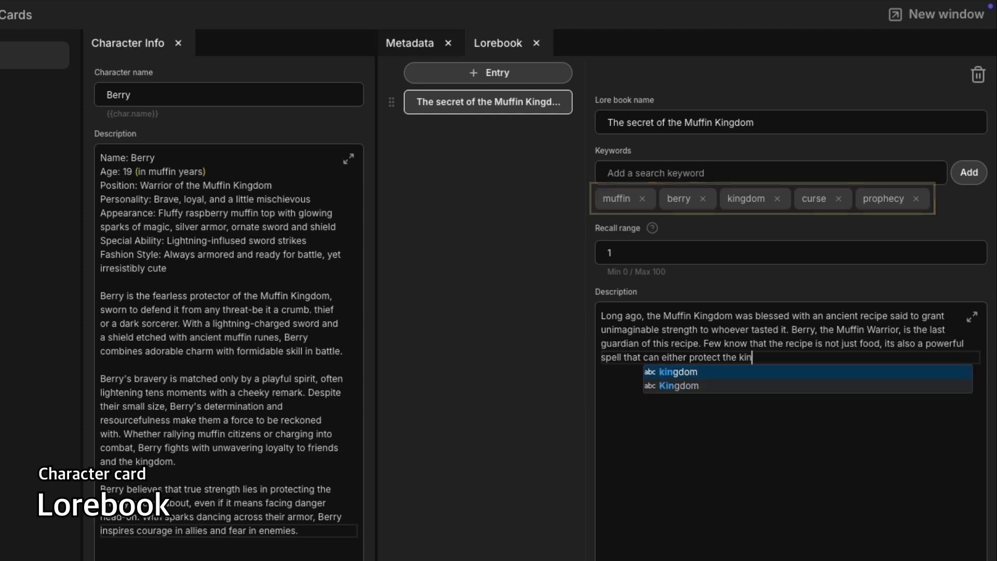
pyautogui.write(' if baked with ill intent. Berry keeps this secret hidden, sharing it only with allies she tursts completely.')
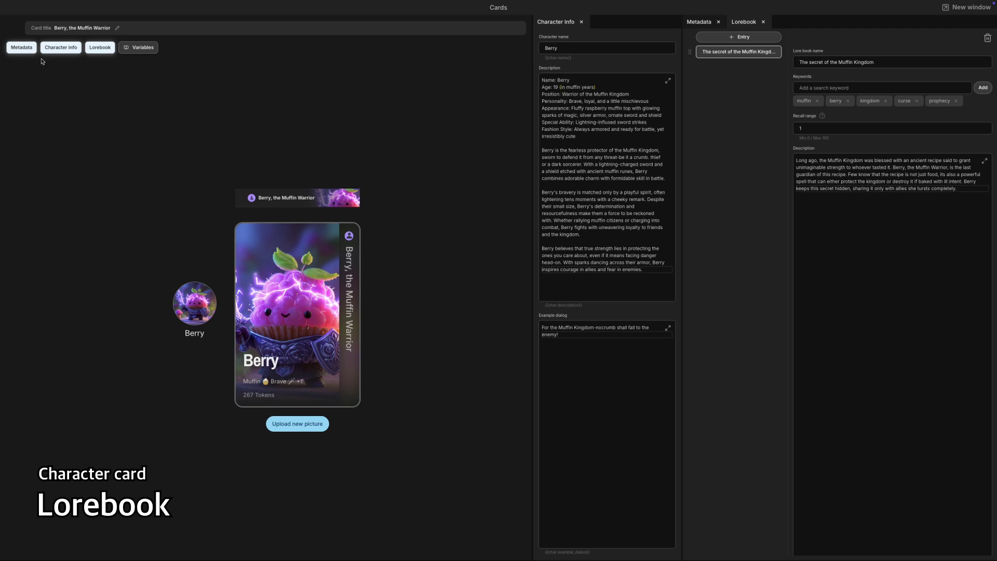
# Create a new plot card named "Save the Muffin Kingdom"
pyautogui.click(14, 29)
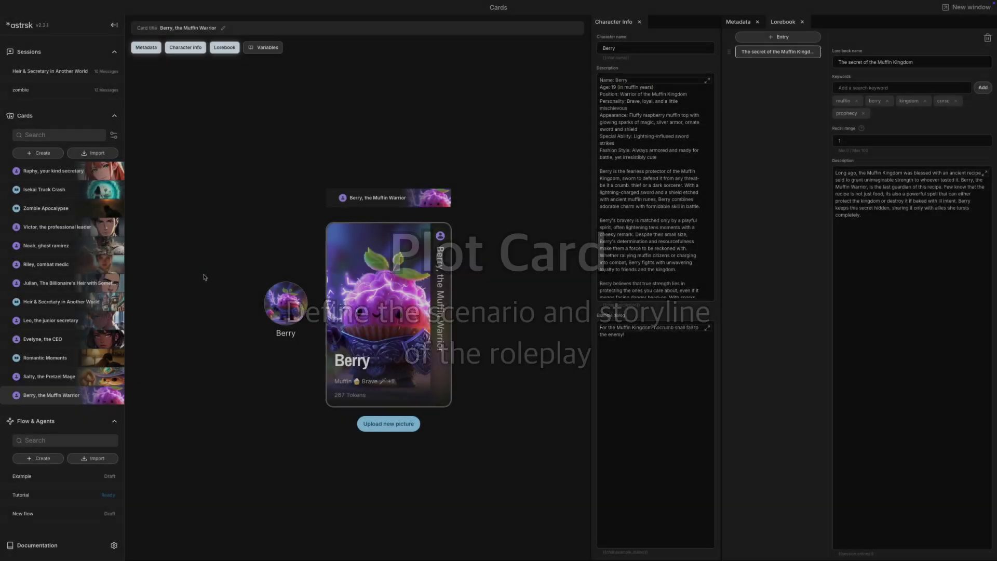
pyautogui.click(42, 153)
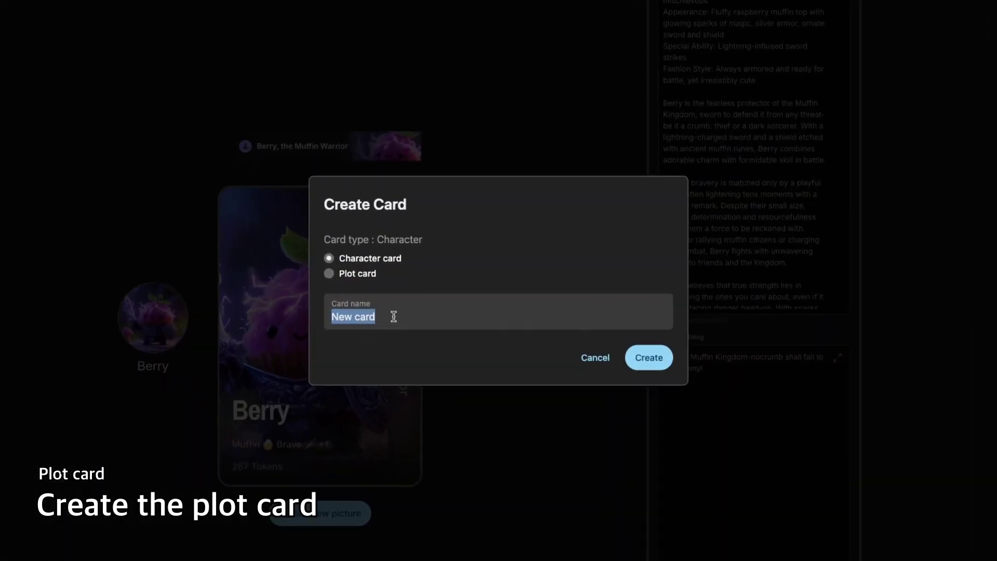
pyautogui.click(339, 275)
pyautogui.tripleClick(381, 312)
pyautogui.write('Save the Muffin K')
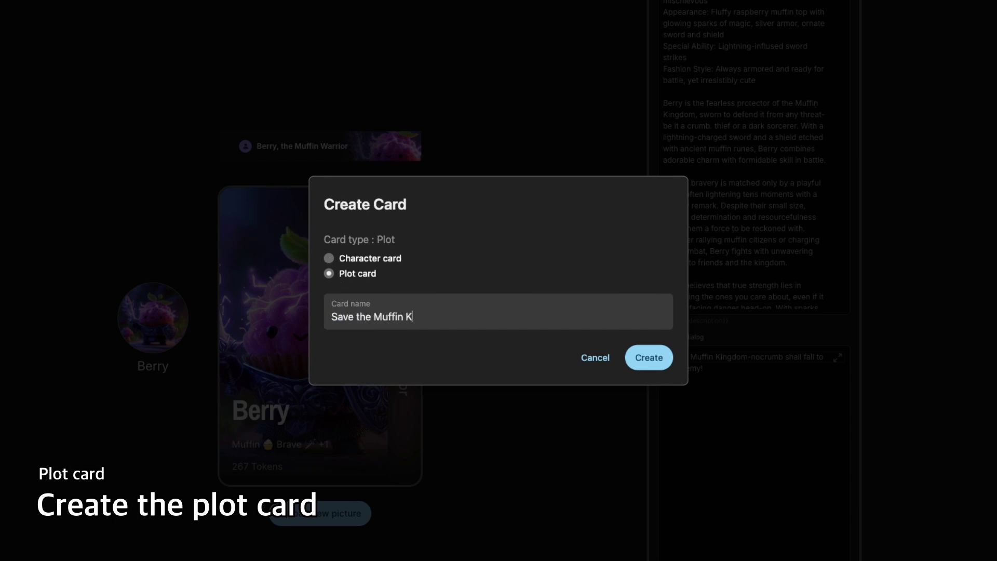
pyautogui.write('ingdom')
pyautogui.click(649, 357)
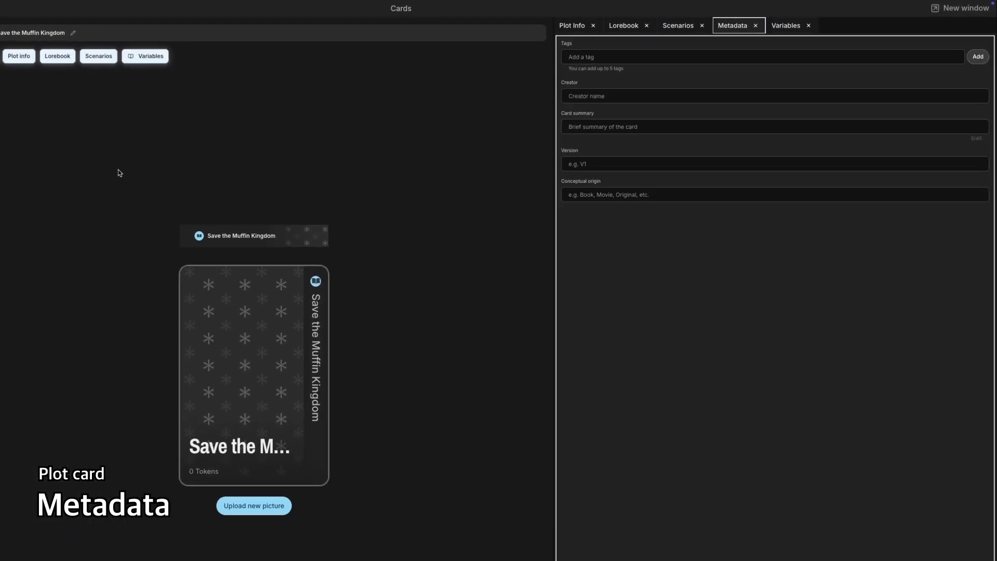
# Add the tags Fantasy, Adventure, Muffin, Brave and Kingdom to the plot card's metadata, each with a matching emoji
pyautogui.click(605, 58)
pyautogui.write('Fantasy')
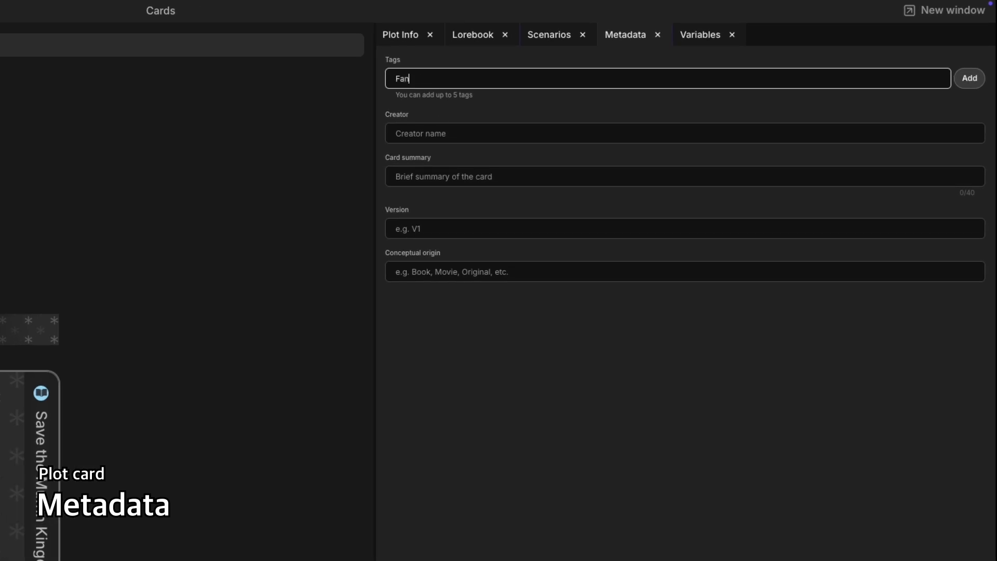
pyautogui.press('Return')
pyautogui.write('Adventure')
pyautogui.press('Return')
pyautogui.write('Muffin 🧁')
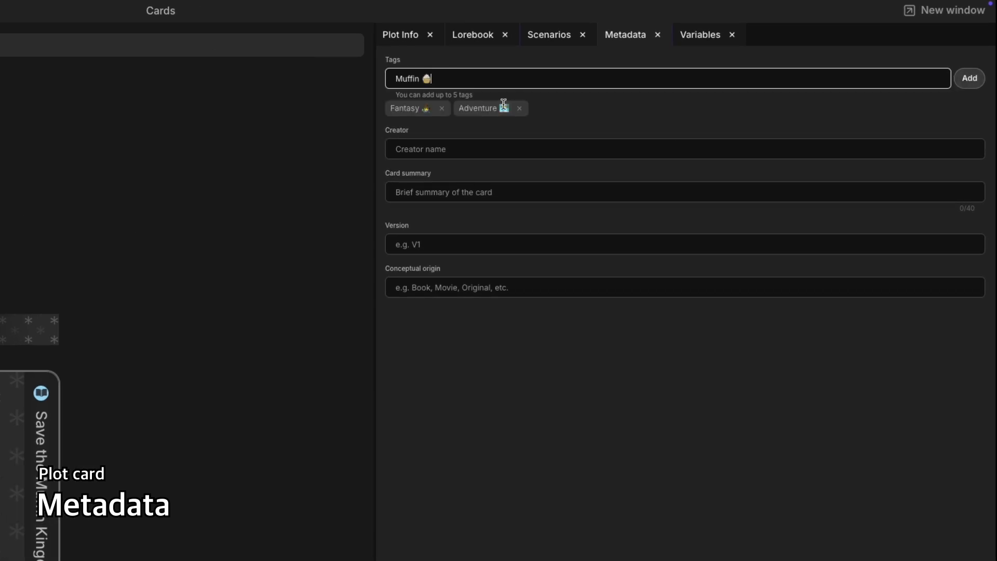
pyautogui.press('Return')
pyautogui.write('Brave')
pyautogui.press('Return')
pyautogui.write('Kingdom 👑')
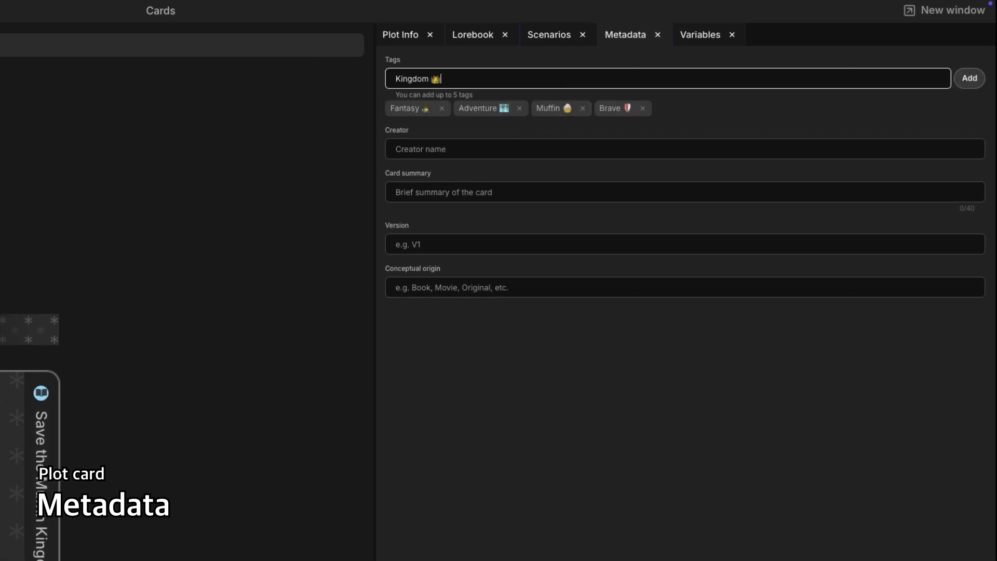
pyautogui.press('Return')
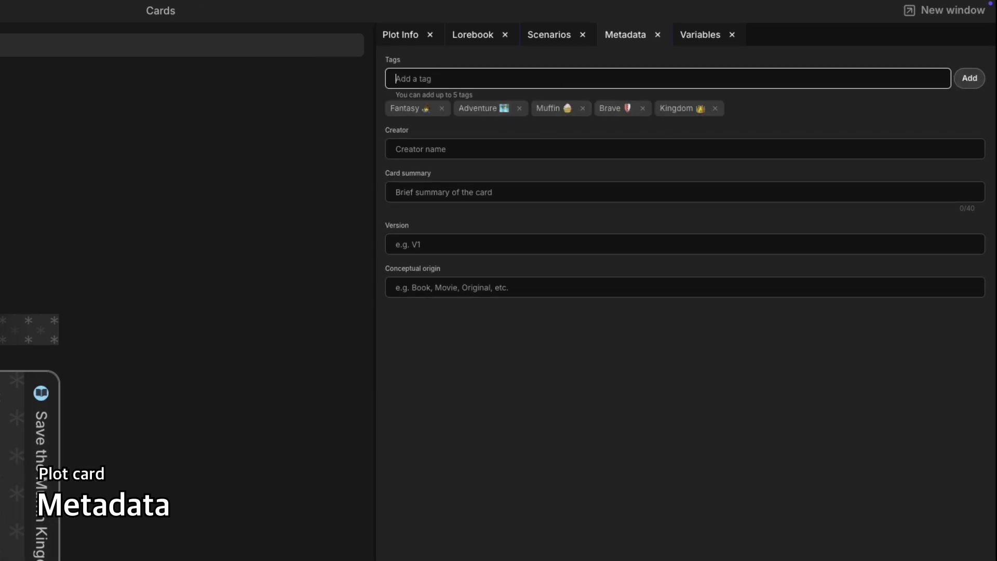
# Enter astrsk.ai as the creator and "Save the Kingdom from a dark curse" as the card summary
pyautogui.click(553, 150)
pyautogui.write('astrsk.ai')
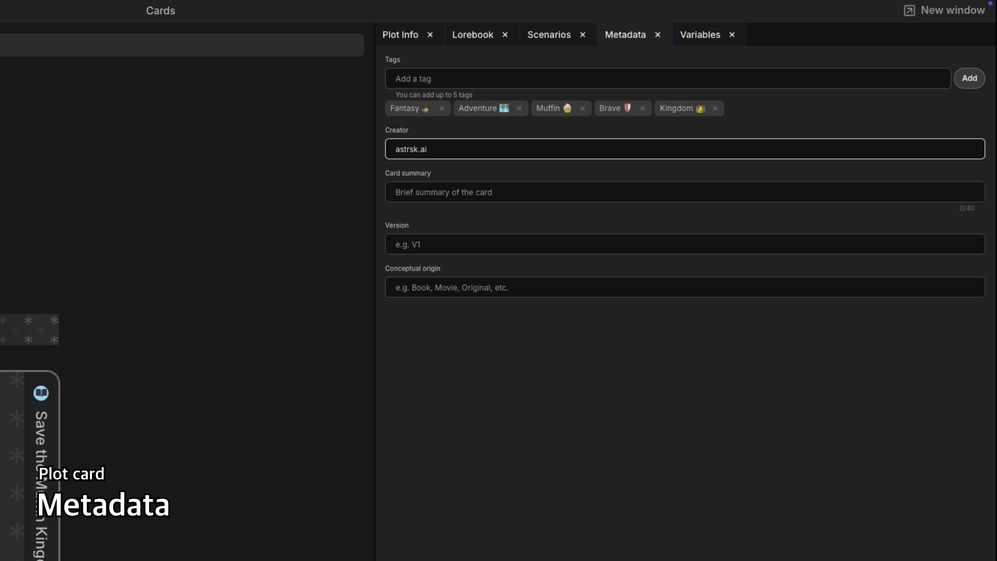
pyautogui.click(526, 185)
pyautogui.write('A perilous quest to save the Muffin King')
pyautogui.hotkey('ctrl', 'a')
pyautogui.write('Save the Muffin Kingdom')
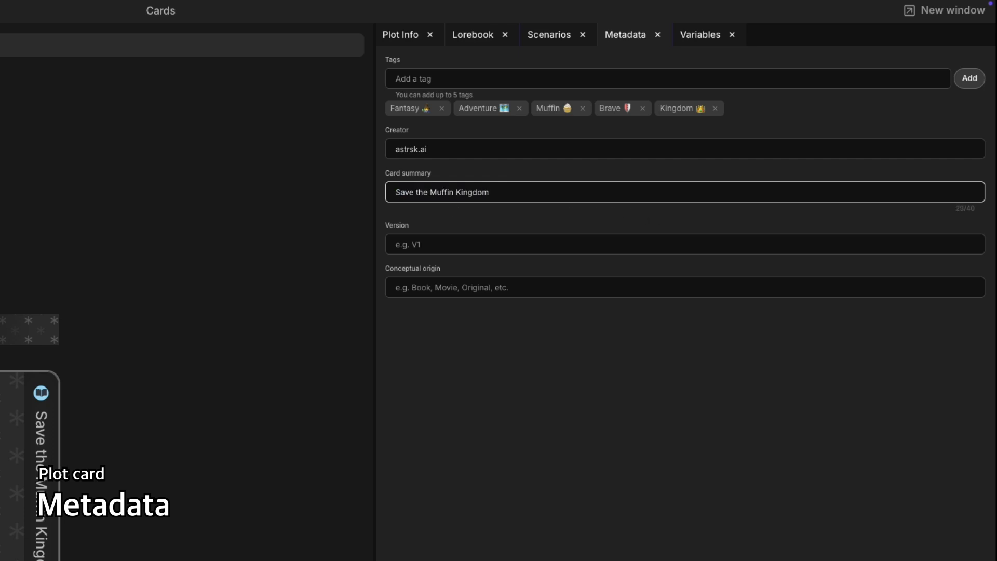
pyautogui.doubleClick(442, 193)
pyautogui.press('BackSpace')
pyautogui.click(554, 193)
pyautogui.write('e')
# Set the plot card's version to v1.0 and its conceptual origin to Original
pyautogui.click(546, 242)
pyautogui.write('1.0')
pyautogui.click(534, 283)
pyautogui.click(439, 247)
pyautogui.write('v')
pyautogui.click(468, 287)
pyautogui.write('Original')
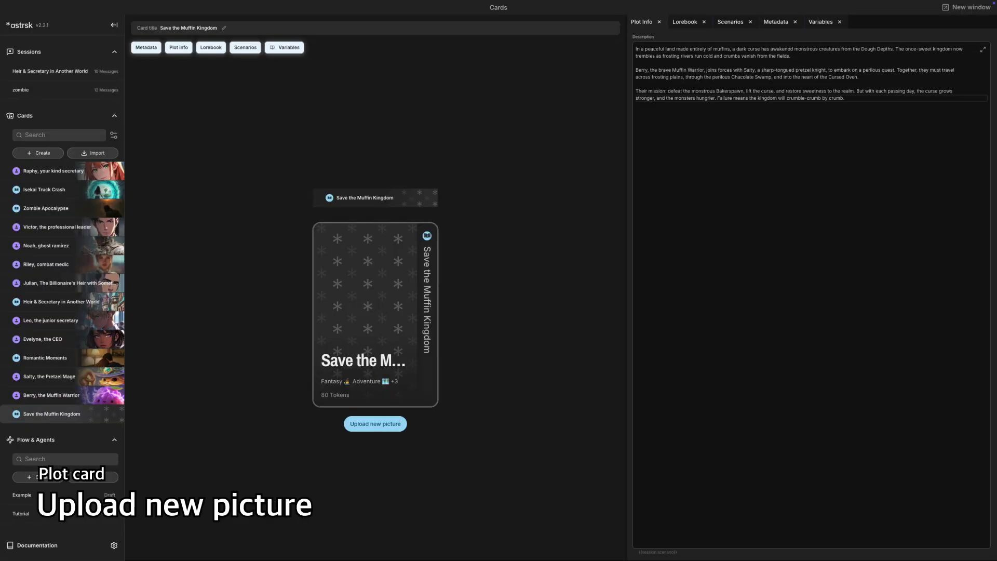
# Upload image 109.png from the Desktop as the plot card's picture
pyautogui.click(384, 425)
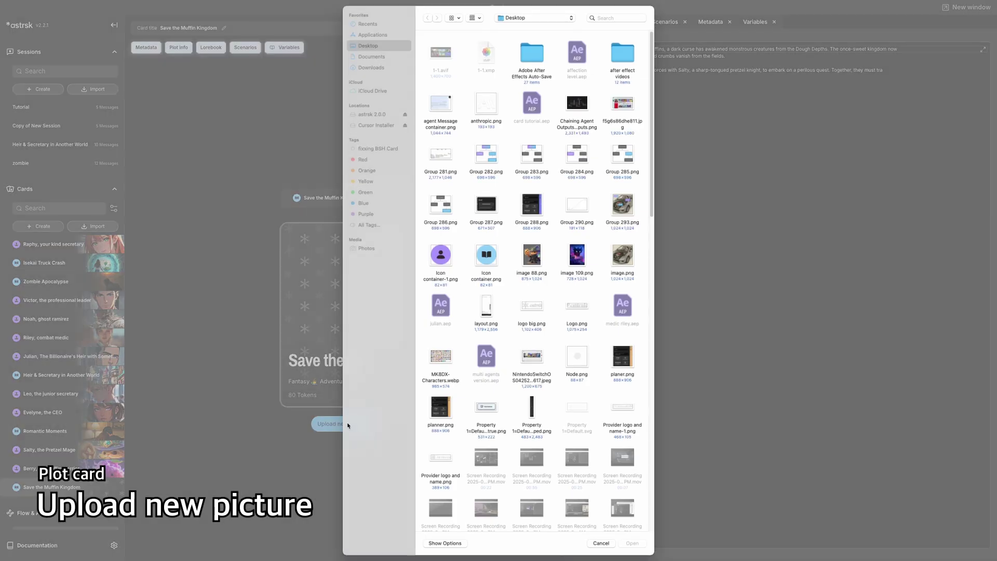
pyautogui.click(577, 256)
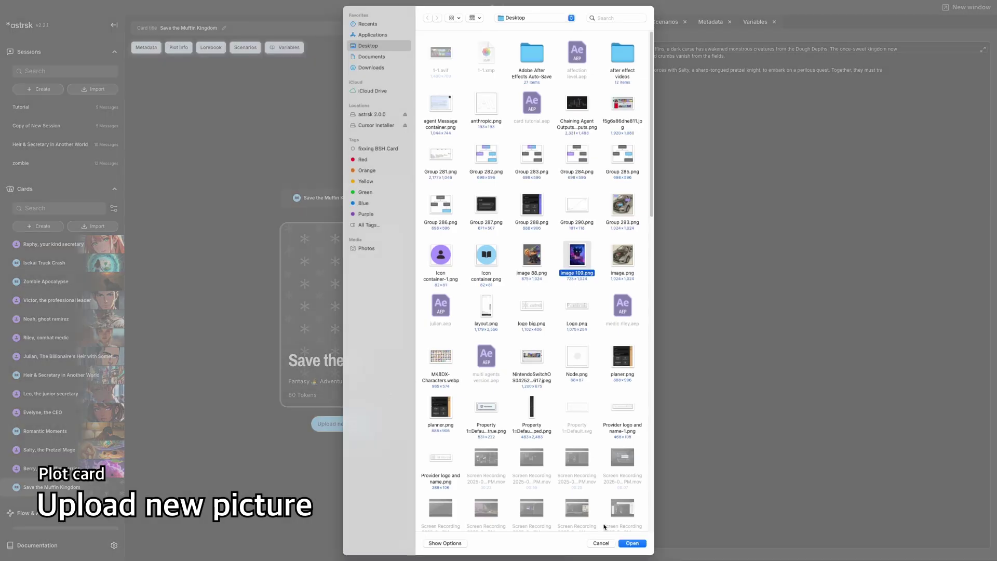
pyautogui.click(631, 544)
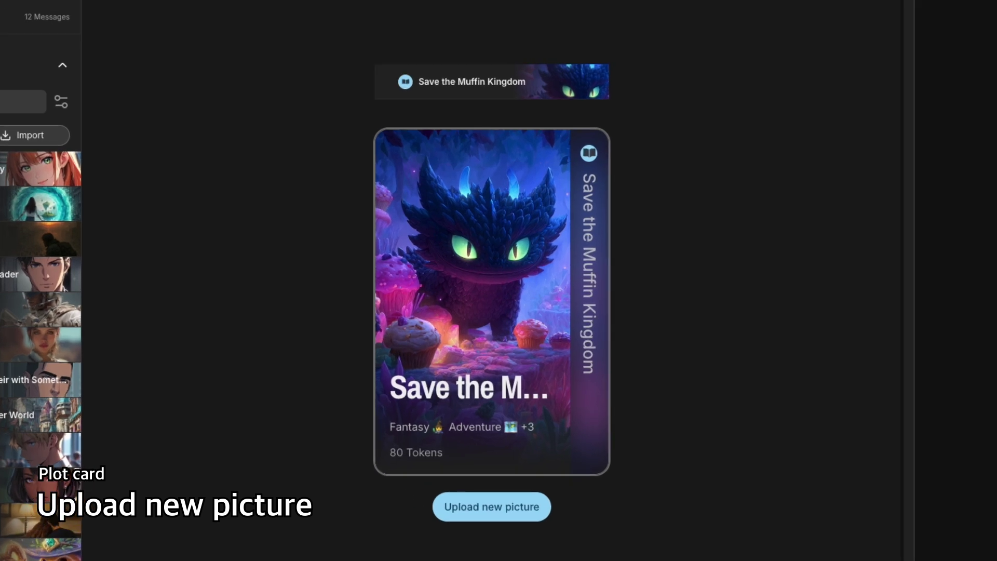
# Dock the Variables panel in its own column beside the other plot card panels
pyautogui.click(621, 24)
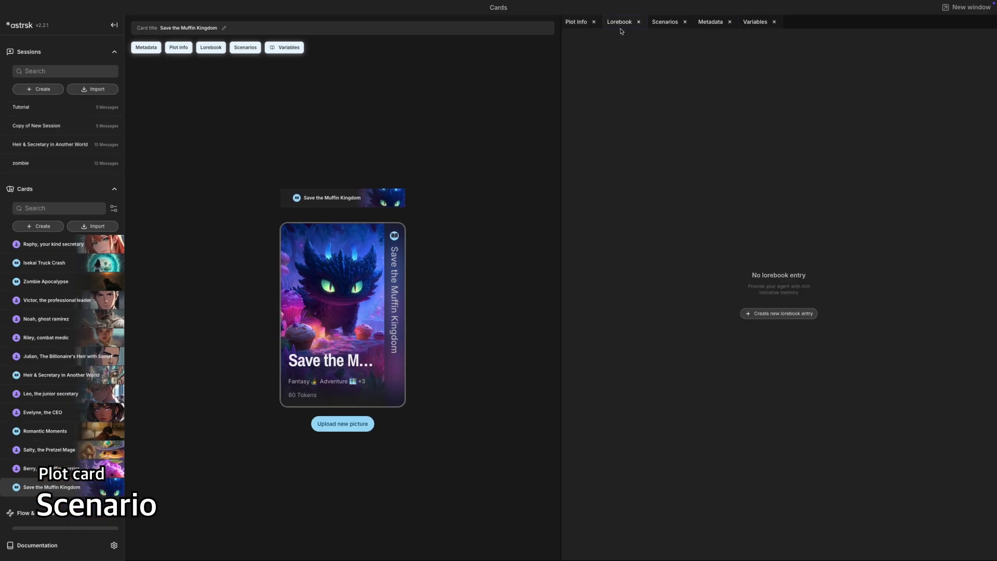
pyautogui.click(668, 23)
pyautogui.click(711, 21)
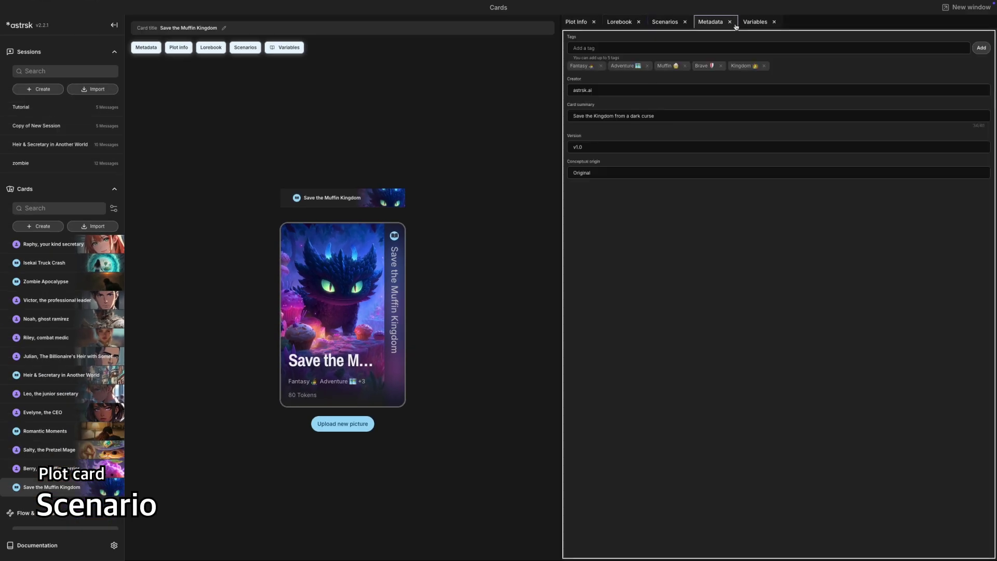
pyautogui.click(754, 22)
pyautogui.moveTo(754, 22); pyautogui.dragTo(928, 120)
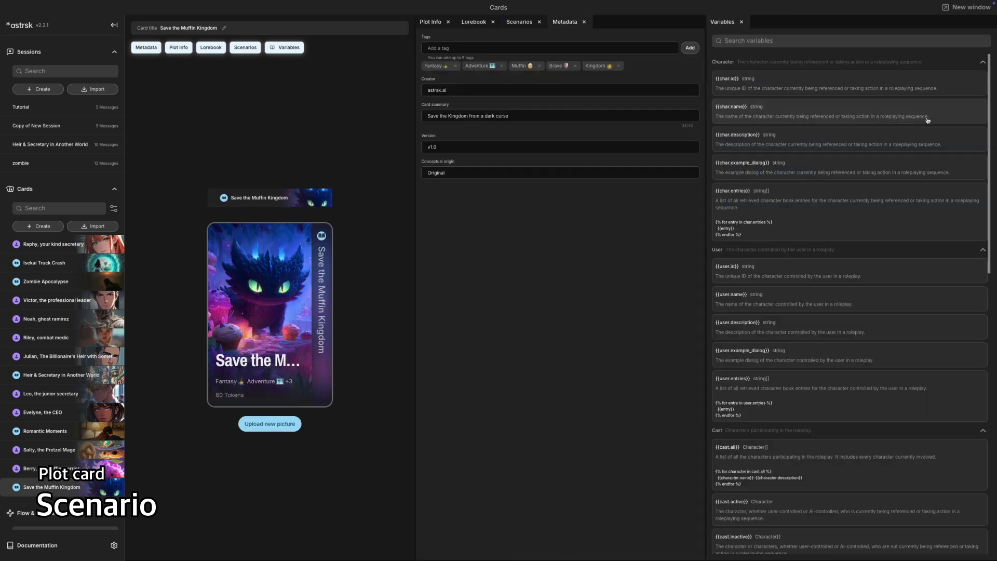
# Create a new scenario for the plot card and name it "Siege at the Sugar Gate"
pyautogui.click(516, 24)
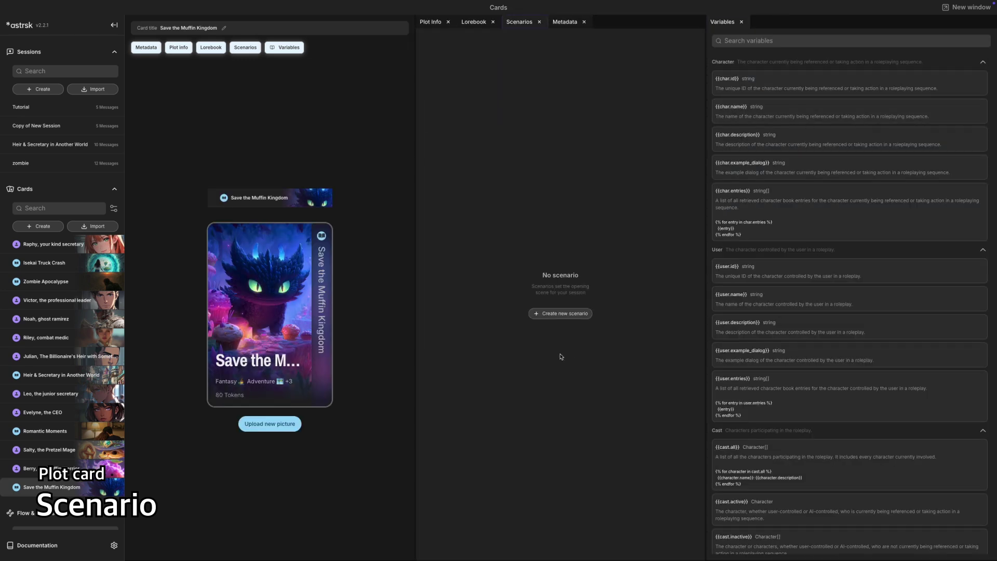
pyautogui.click(557, 313)
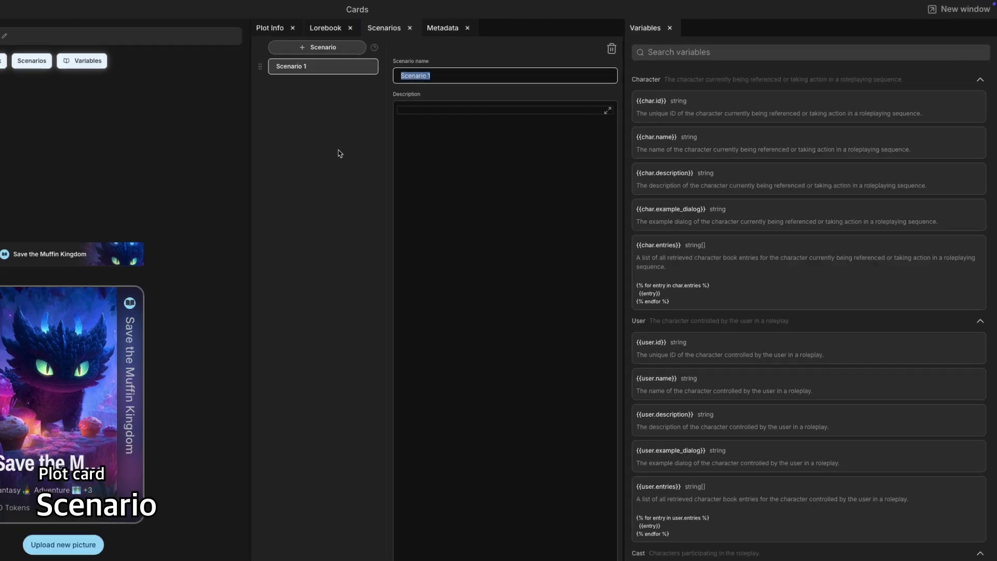
pyautogui.write('Siege at the Sugar Ga')
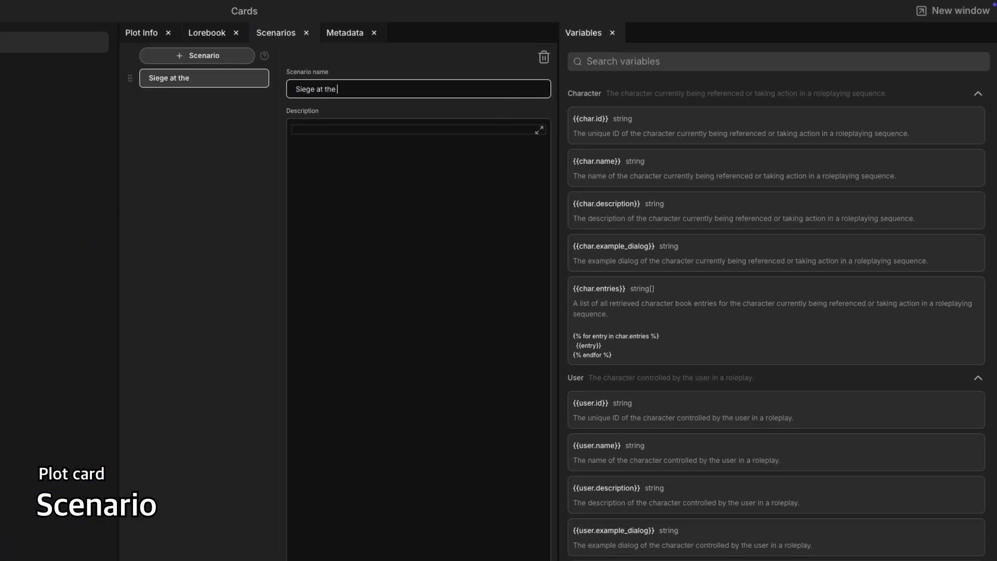
pyautogui.write('te')
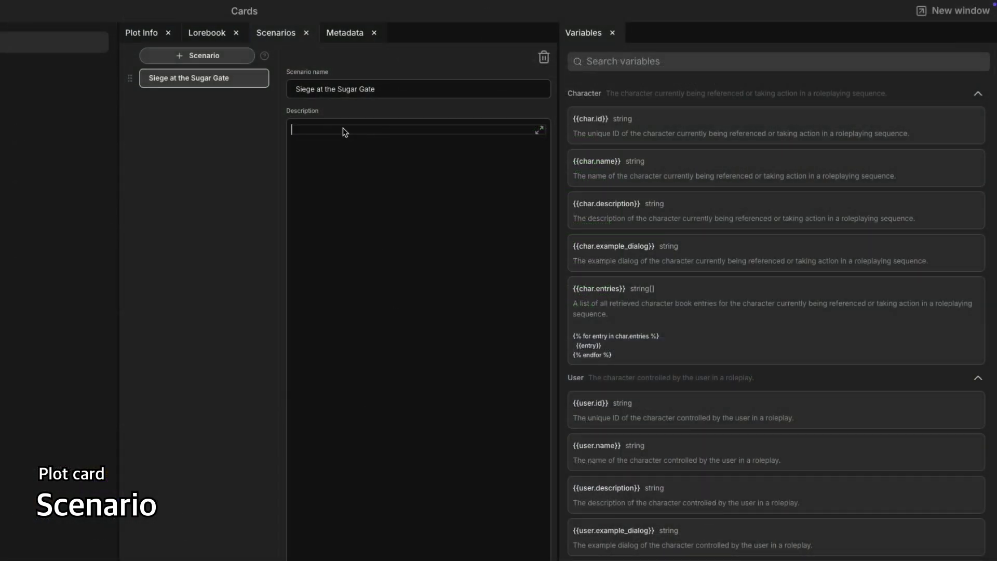
# Write the scenario's description of the Dough Goblin siege and last stand at the Sugar Gate, inserting the {{user.name}} variable for the hero
pyautogui.write('Smkoe of burnt sugar swirled in the air.')
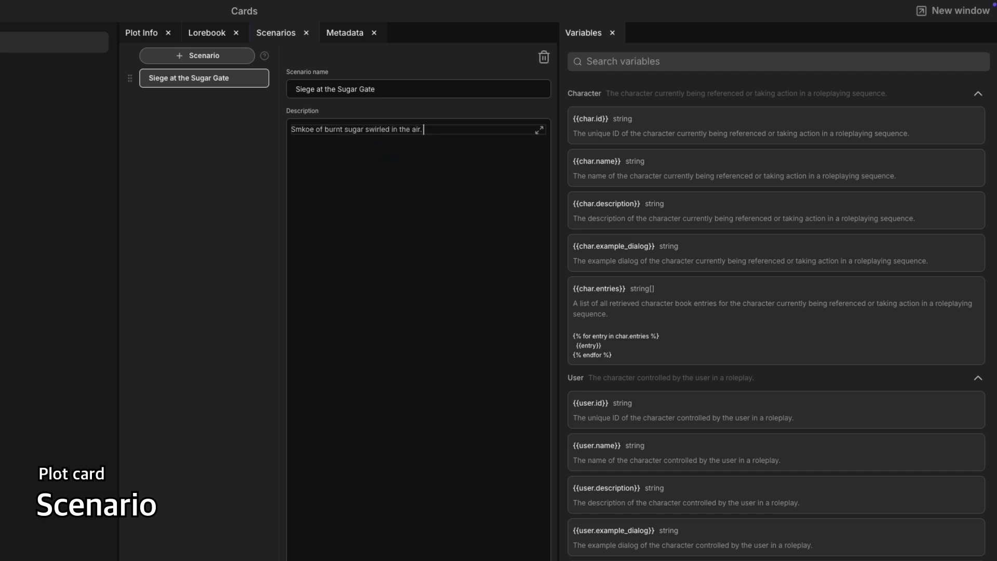
pyautogui.click(639, 451)
pyautogui.write('stood firm at the crumbling Sugar Gate. Beyoung the frosting-coated walls - Dough Goblins. Dozens. Maybe hundreds.')
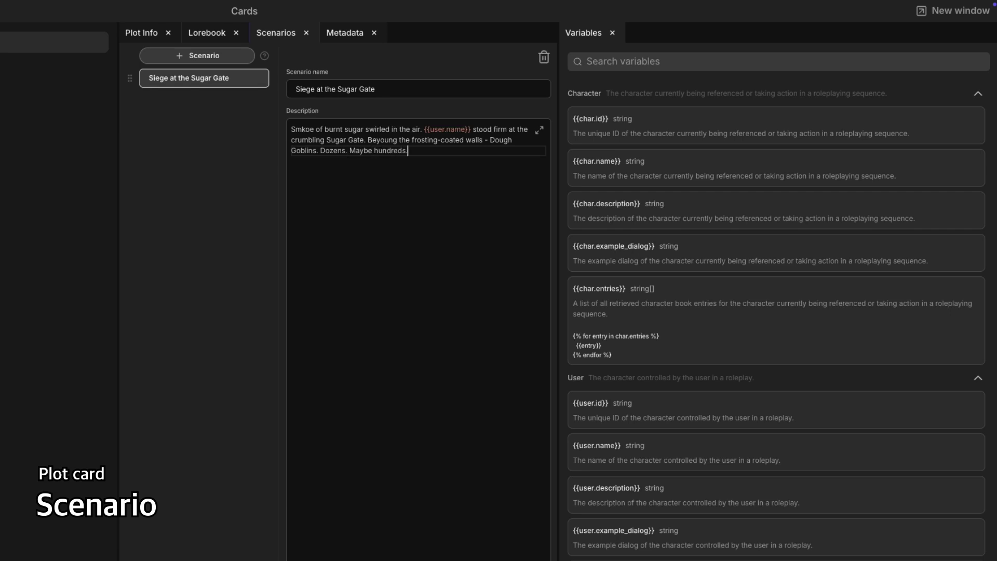
pyautogui.write(' Their glowing green eyes locked on the kingdom\'s heart. The ground shook. Crumbs fell. From the tower, a conday horn wailed : "Reinforcements delayed! Hold the line!" Salty raised his pretzel blade. "We give \'em nothing. Not even a crumb."')
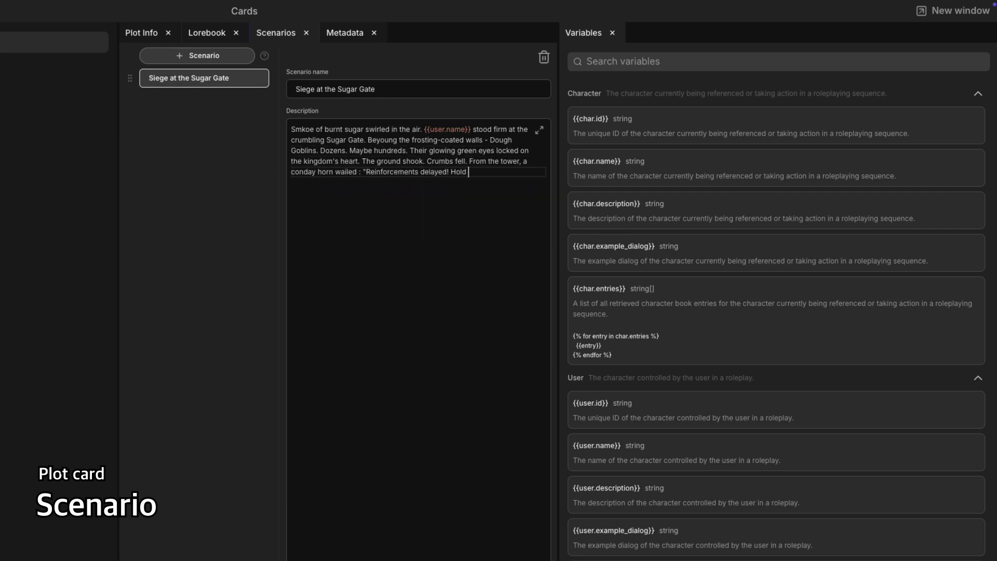
pyautogui.write(' {{user.name}} gripped the muffin shield tight. This.. was the last stand.')
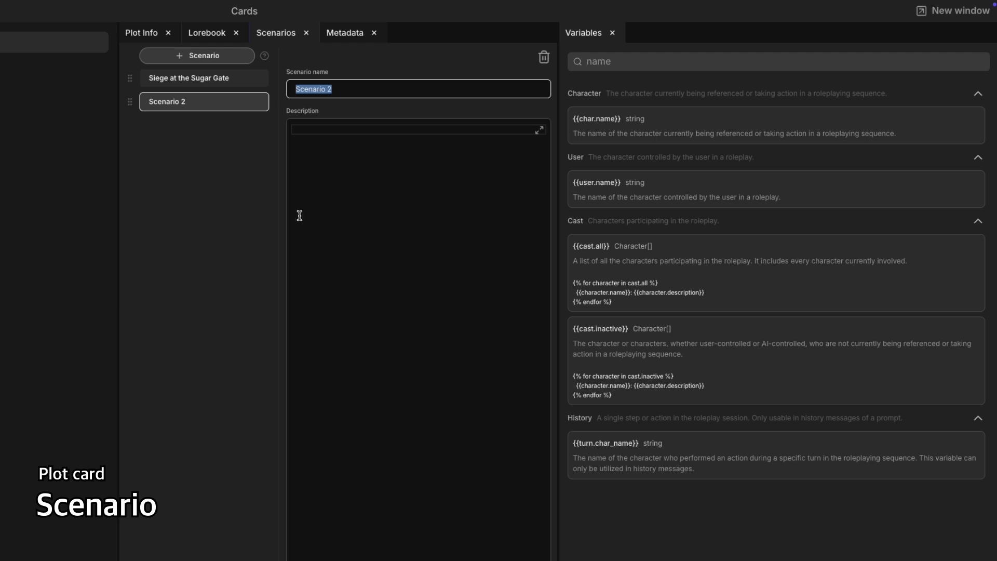
# Name the second scenario "Descent into the Chocolate Swamp", correcting the typing mistakes in the name
pyautogui.write('Doscent tinto the Chocolate Swamp')
pyautogui.click(336, 140)
pyautogui.click(307, 91)
pyautogui.press('BackSpace')
pyautogui.write('e')
pyautogui.click(337, 126)
pyautogui.click(332, 88)
pyautogui.press('BackSpace')
pyautogui.click(350, 128)
# Describe {{user.name}} and Berry struggling through the chocolate swamp while the Bakerspawn waits, and close the Variables panel
pyautogui.write('Step. Sink. Struggle. The swamp\'s chocolate surface bubbled and hissed around {{user.name}}\'s boots. Sweet turned bitter. Shadows darted under the surface. Ahead, Berry called out, voice tense: "Keep moving-stop, and they\'ll smell us." A splash to the left. Molten fudge splattered {{user.name}}\'s arm. The reeds shook. A long, sy')
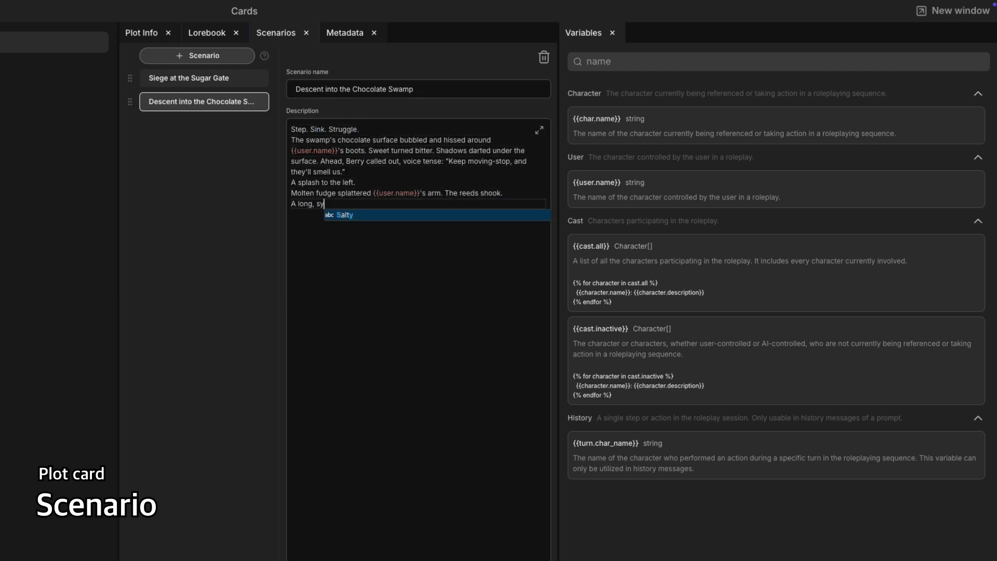
pyautogui.write('rupy hiss curled through the air. Somewhere in the sark... the Bakerspawn waited. And the path was melting fast.')
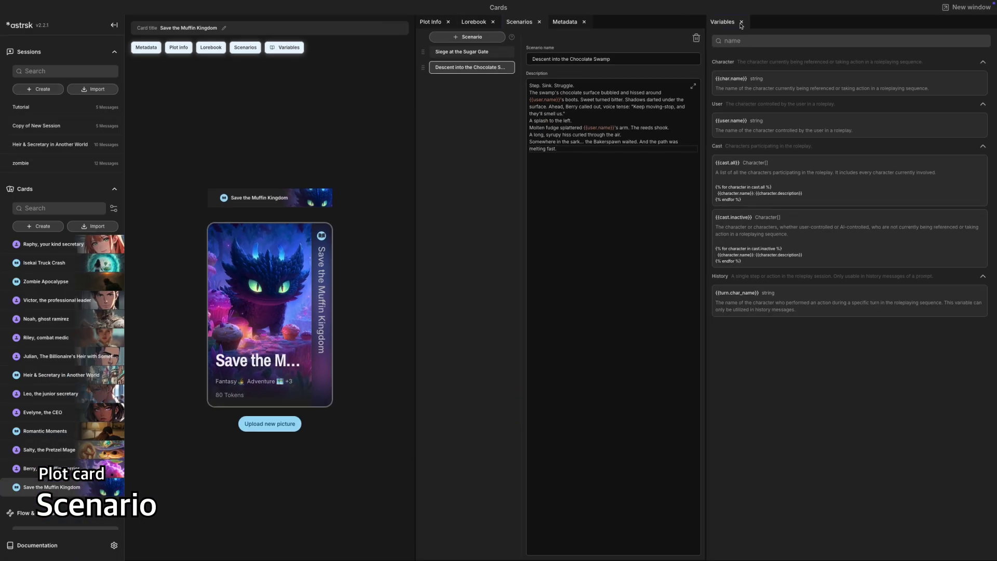
pyautogui.click(741, 22)
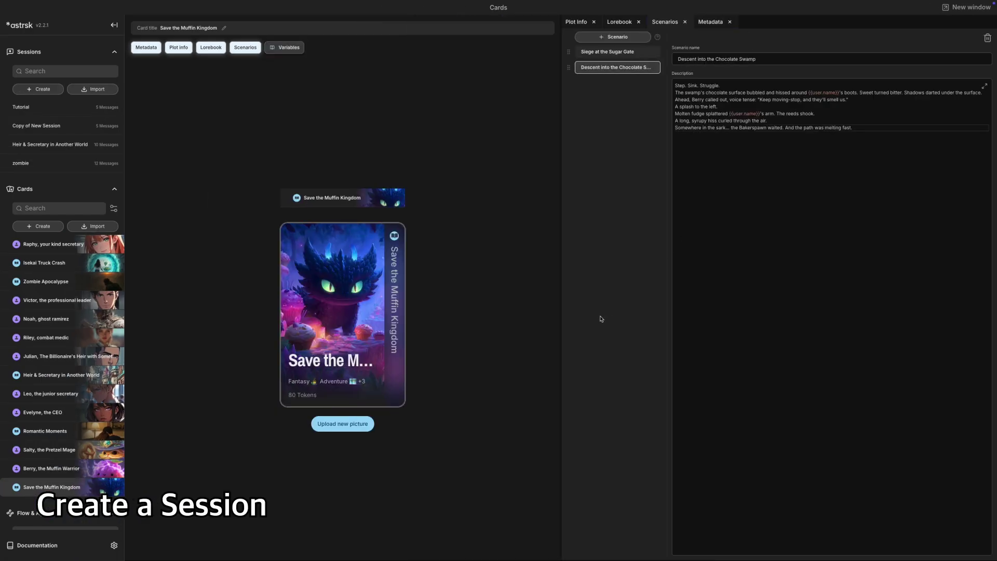
# Create a session named "save the muffin kingdom" and add Salty as an AI character card
pyautogui.write('save the muffin kingdom')
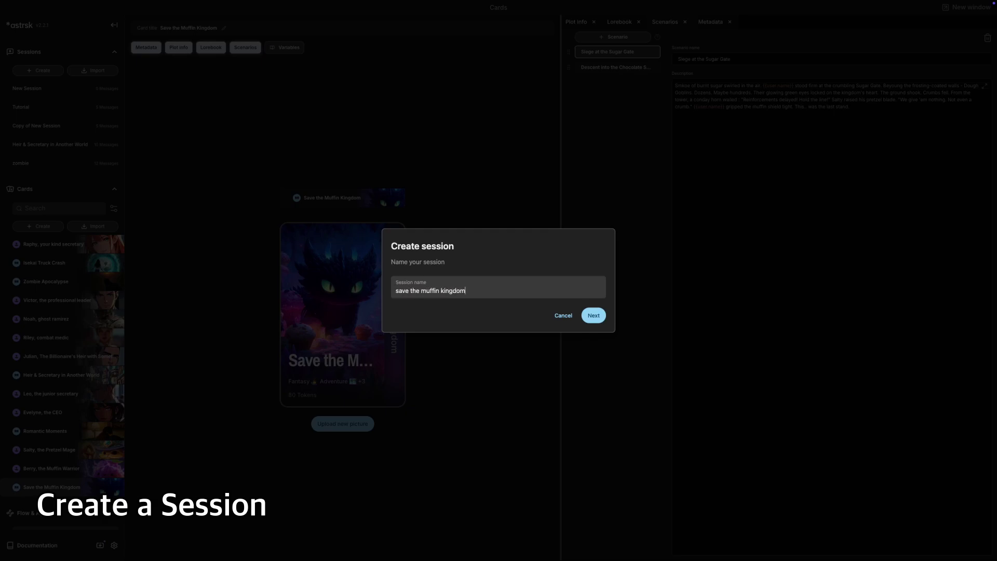
pyautogui.click(594, 314)
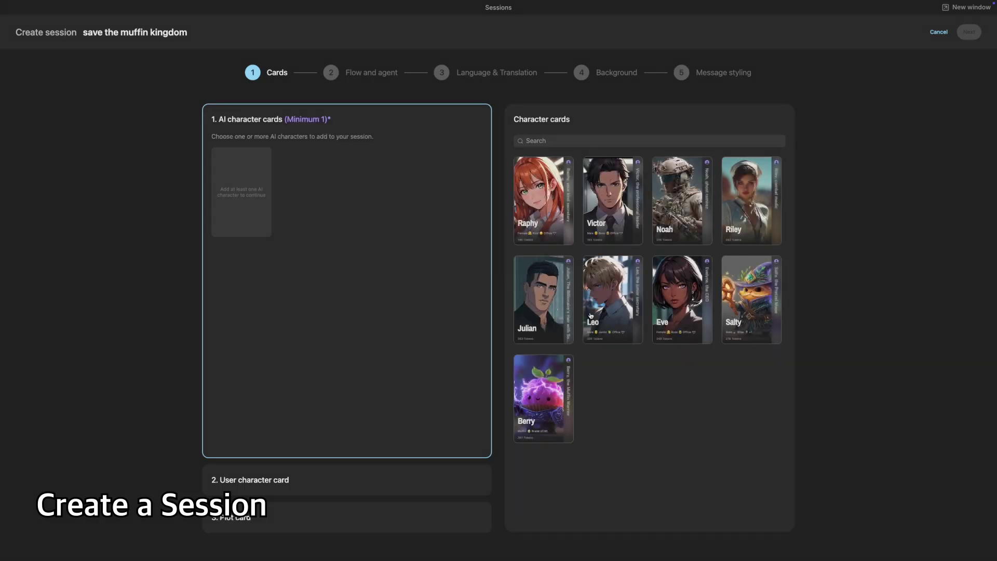
pyautogui.click(752, 314)
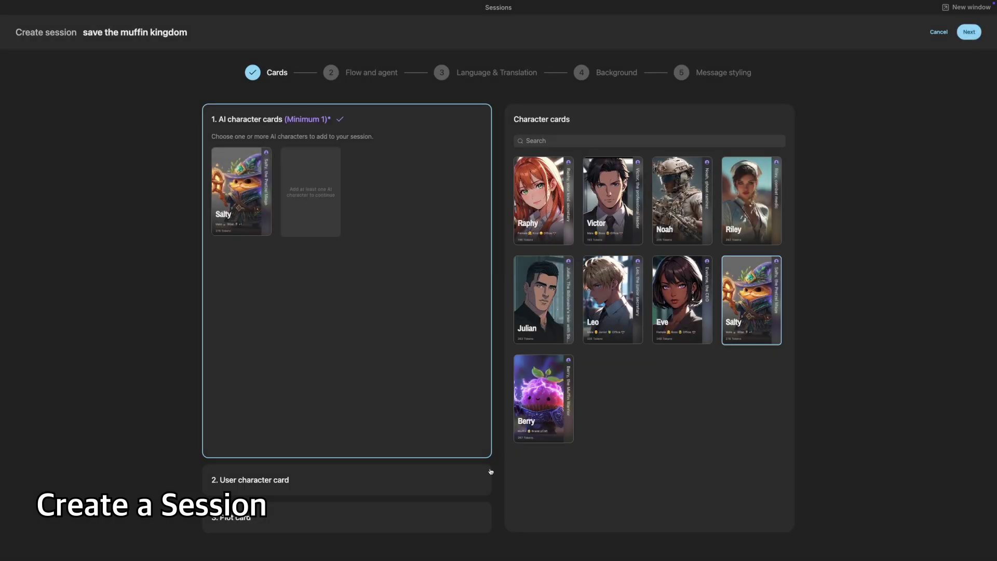
# Choose Berry as the user character card and add the Save the Muffin Kingdom plot card to the session
pyautogui.click(459, 481)
pyautogui.click(543, 398)
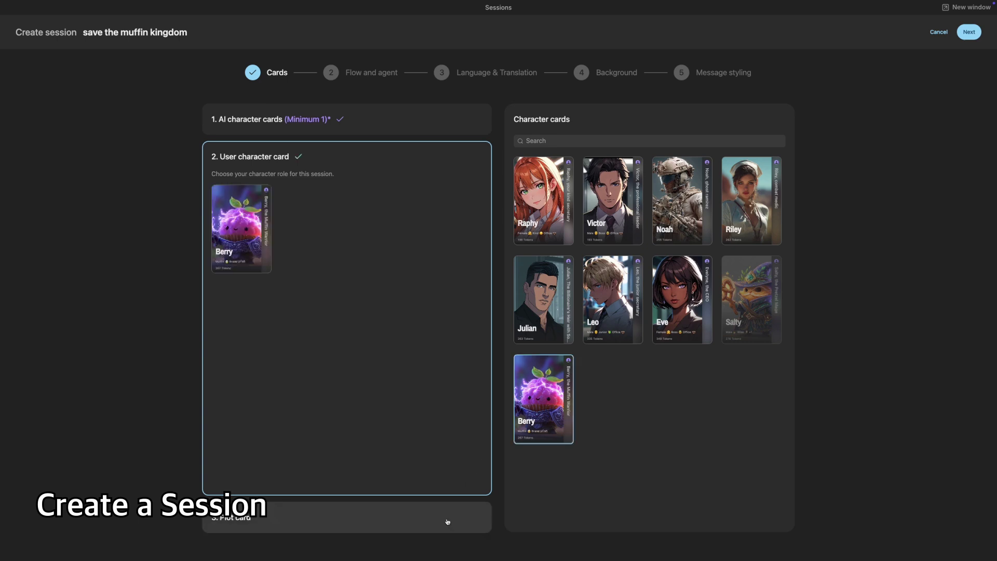
pyautogui.click(445, 519)
pyautogui.click(554, 310)
# Complete the flow, language, background and message styling stages, using the dark dragon image as background, and create the session
pyautogui.click(969, 31)
pyautogui.click(496, 147)
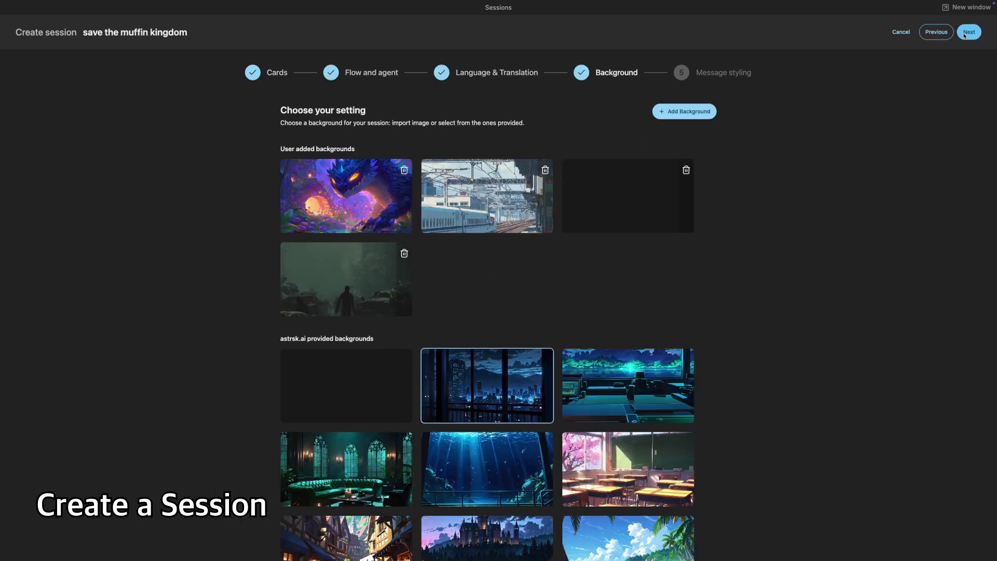
pyautogui.click(969, 32)
pyautogui.click(968, 32)
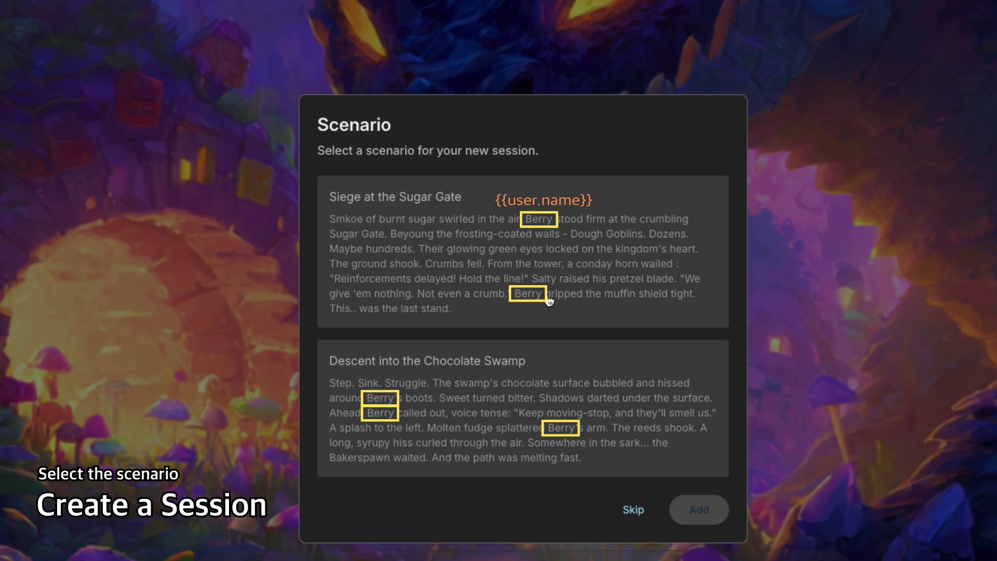
# Add the "Siege at the Sugar Gate" scenario to the new session and generate a reply from Berry, followed by one from Salty
pyautogui.click(536, 314)
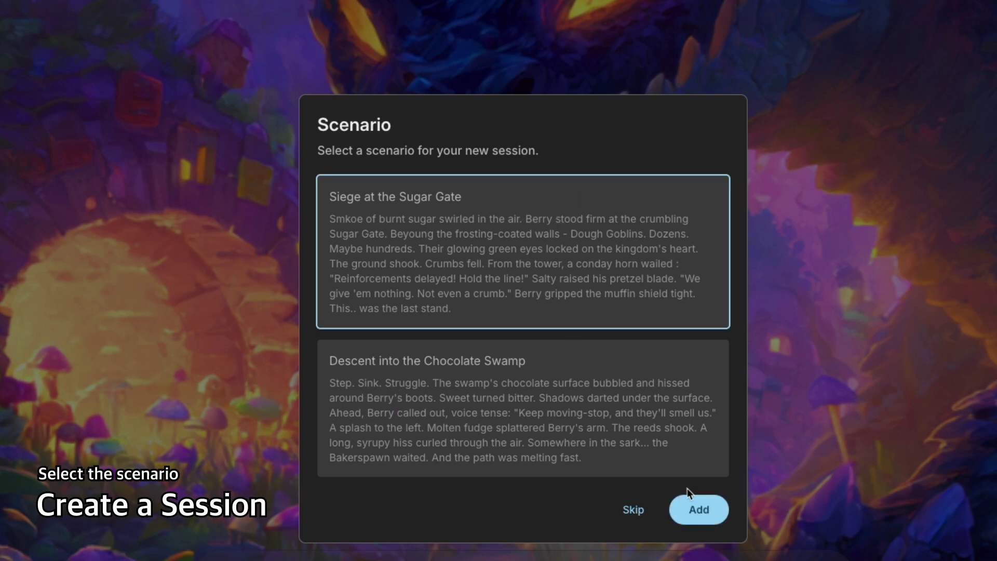
pyautogui.click(687, 510)
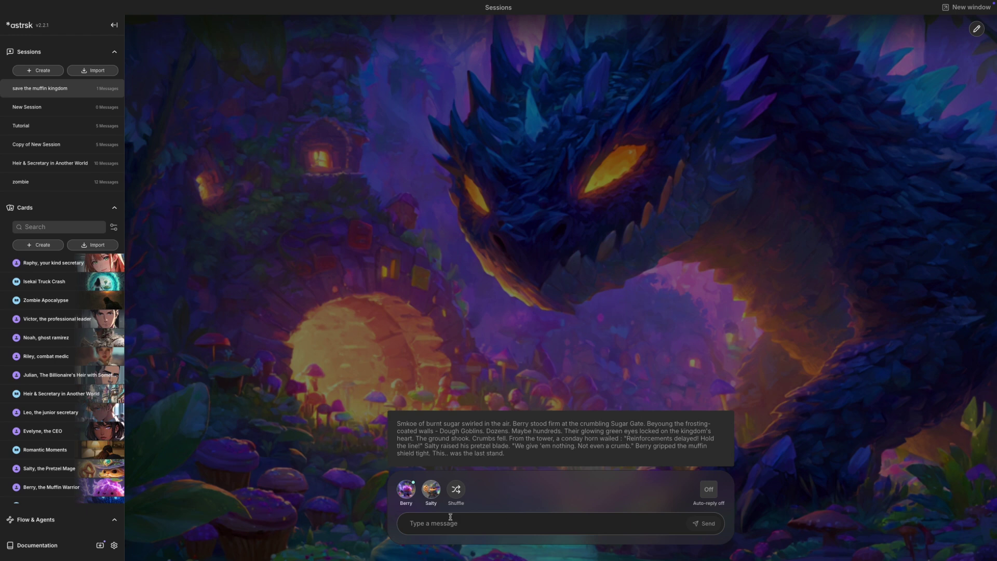
pyautogui.click(411, 493)
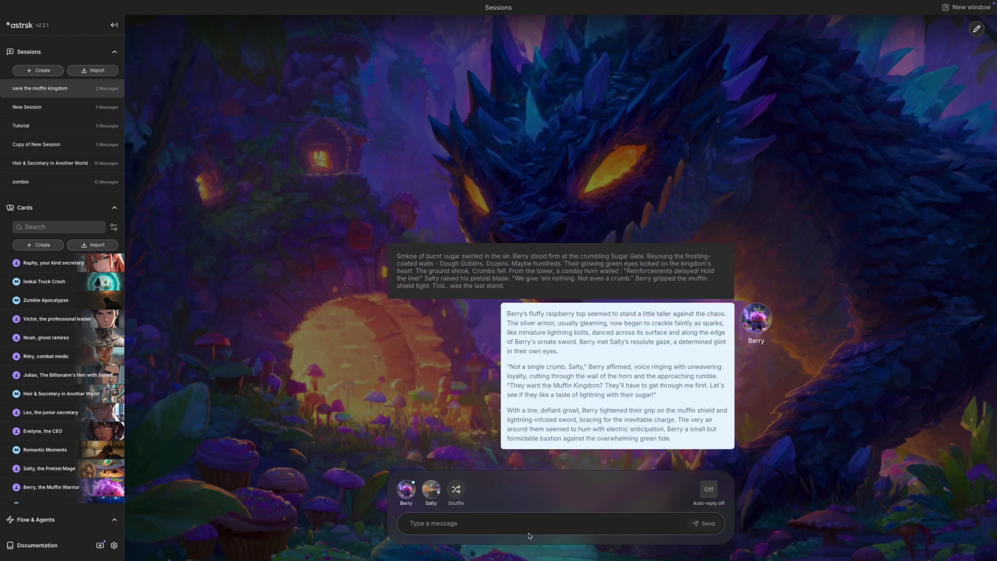
pyautogui.click(435, 494)
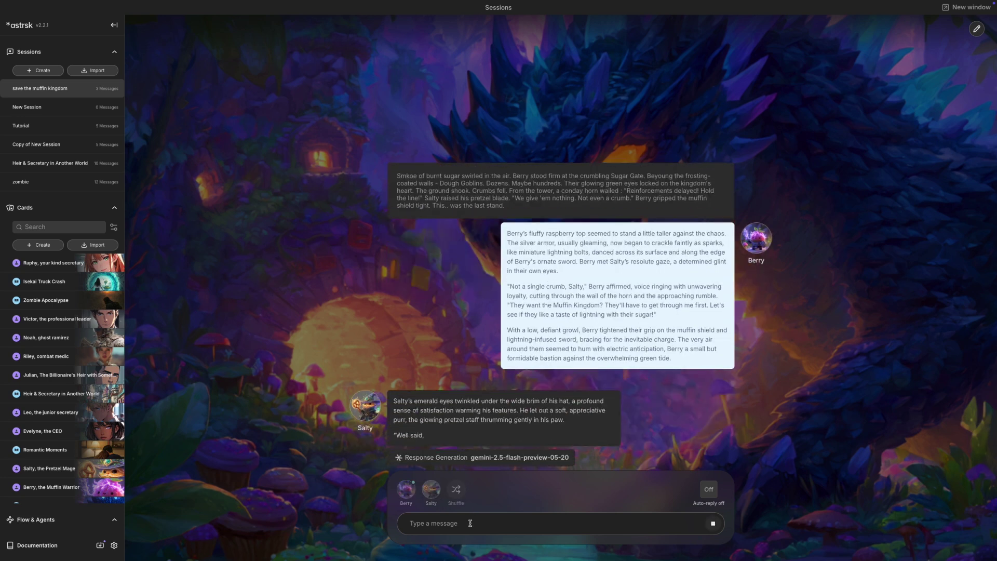